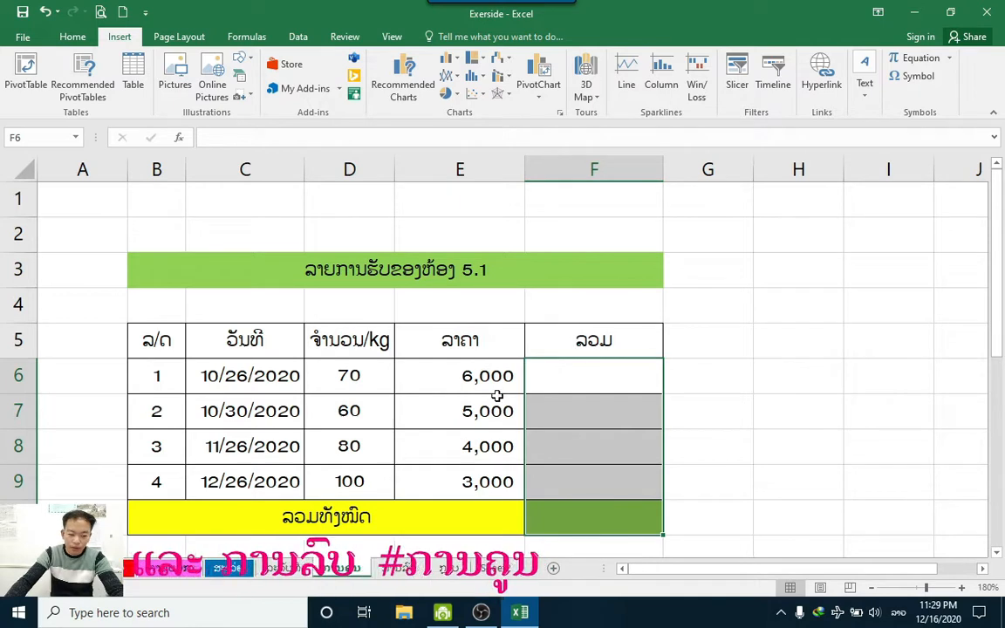
Step: Examine the quantity and price cells D6 and E6 and the empty total cell F6 in the first item row
click(488, 387)
click(376, 381)
click(446, 387)
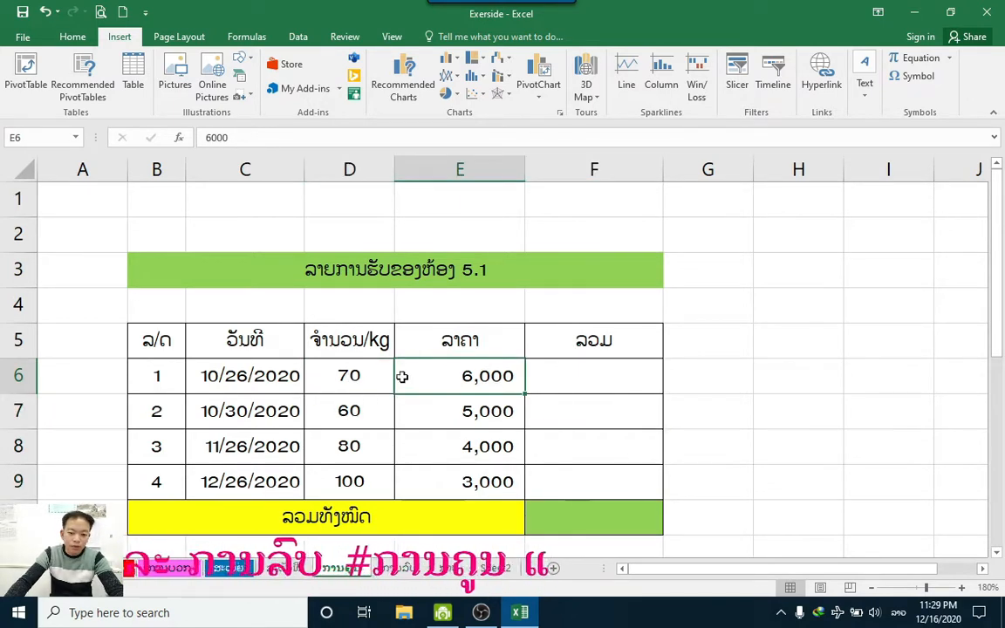
click(371, 380)
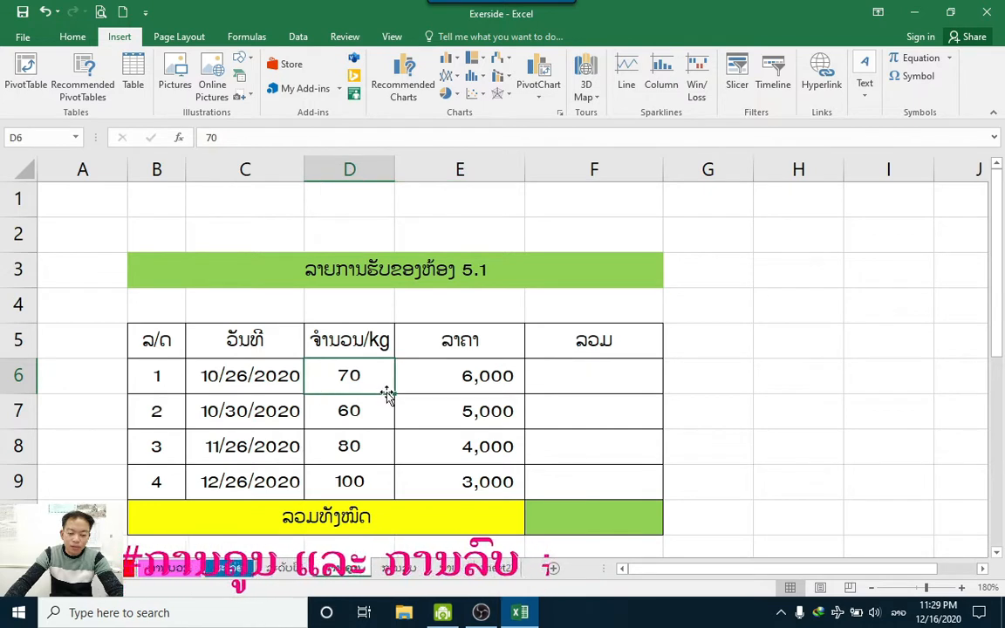
click(407, 394)
click(375, 379)
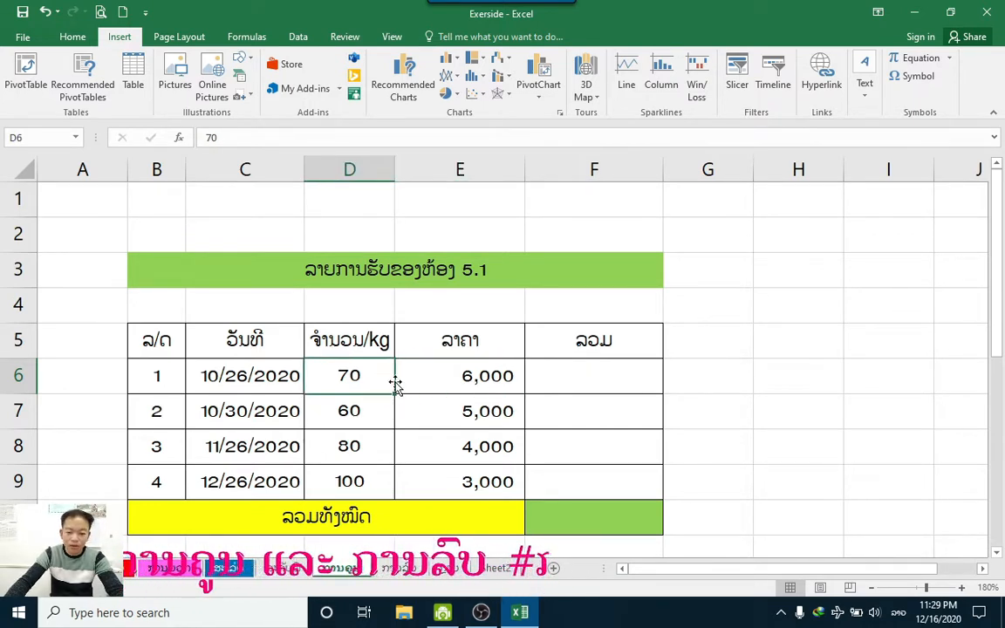
click(400, 384)
click(558, 384)
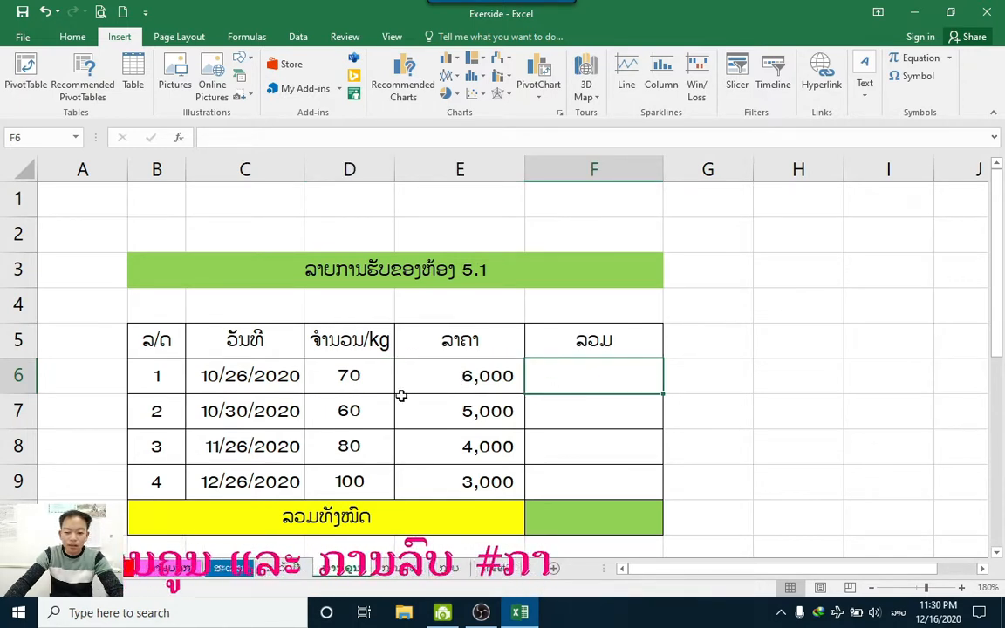
click(349, 377)
click(469, 378)
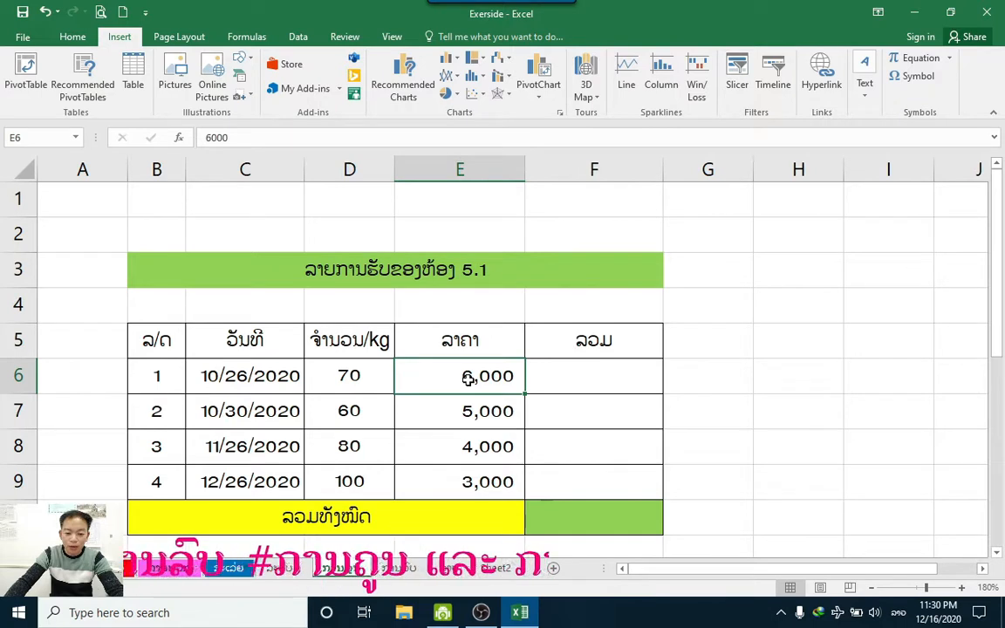
Step: Switch the input language to English, enter =D6*E6 in F6, and fill the formula down through F9
click(571, 387)
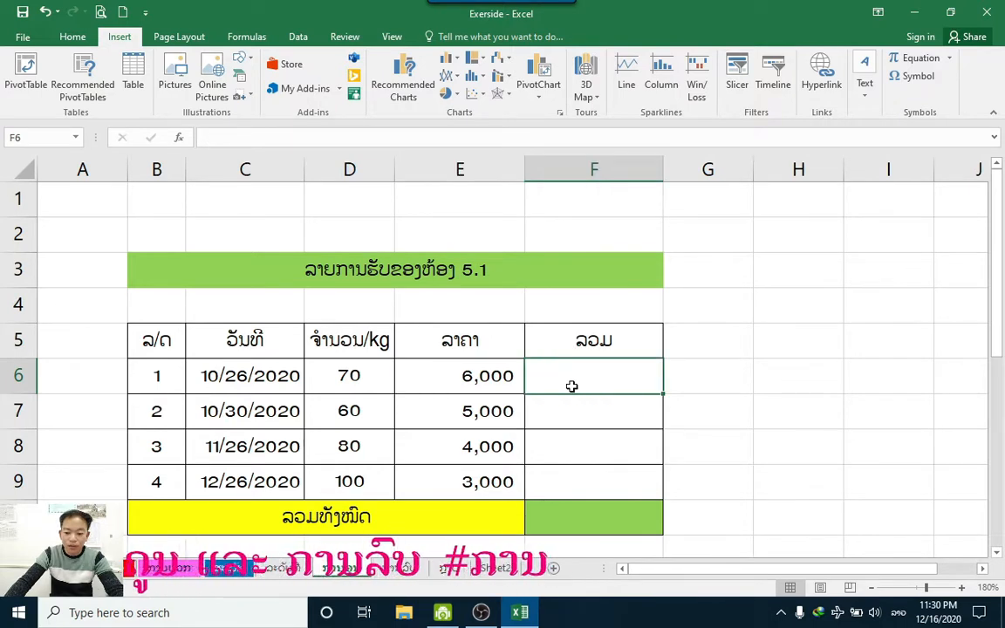
key(super+space)
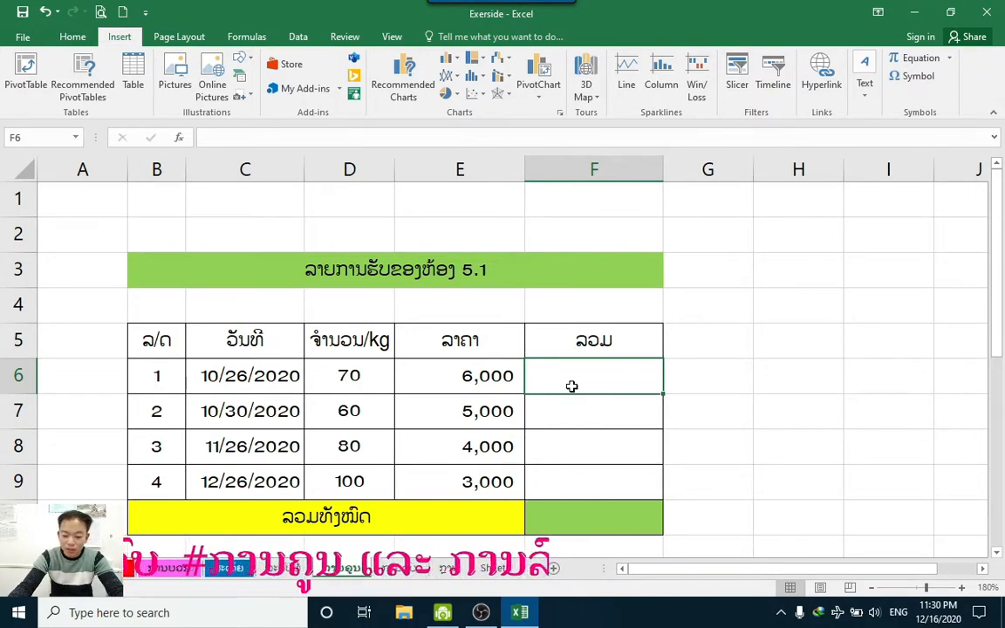
text(=)
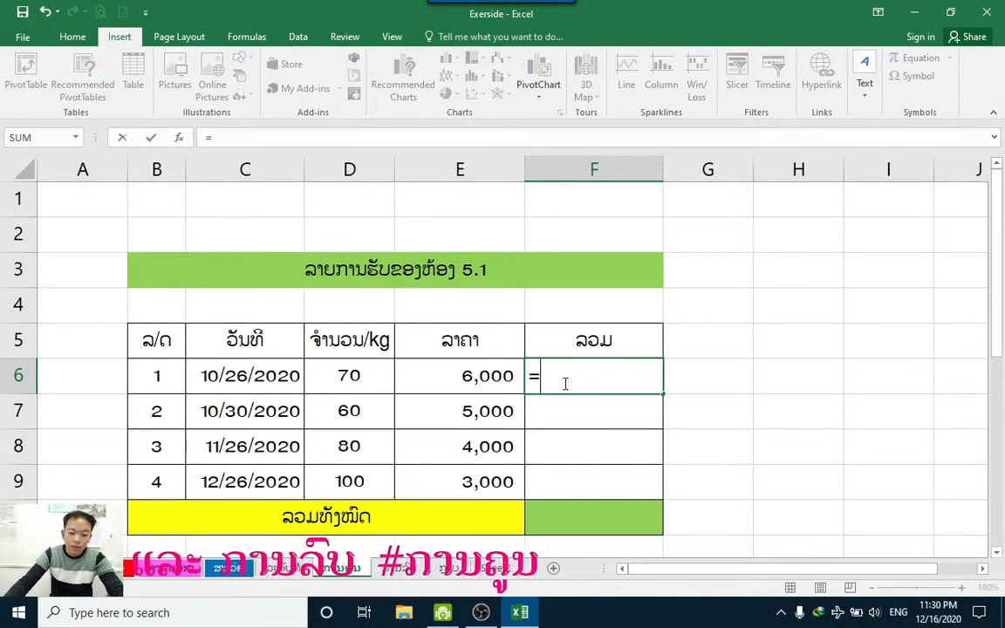
click(353, 376)
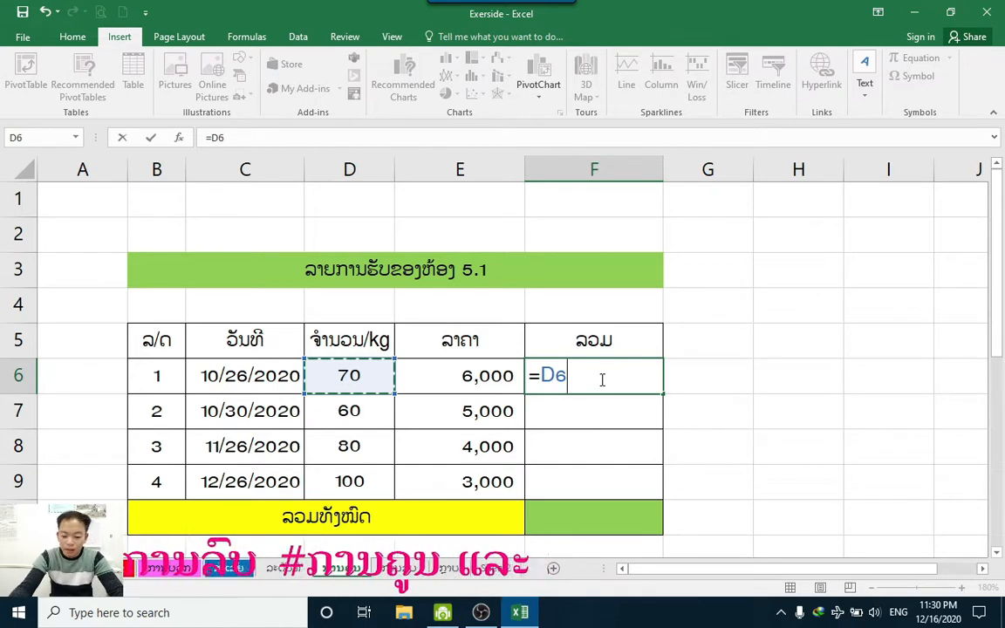
text(*)
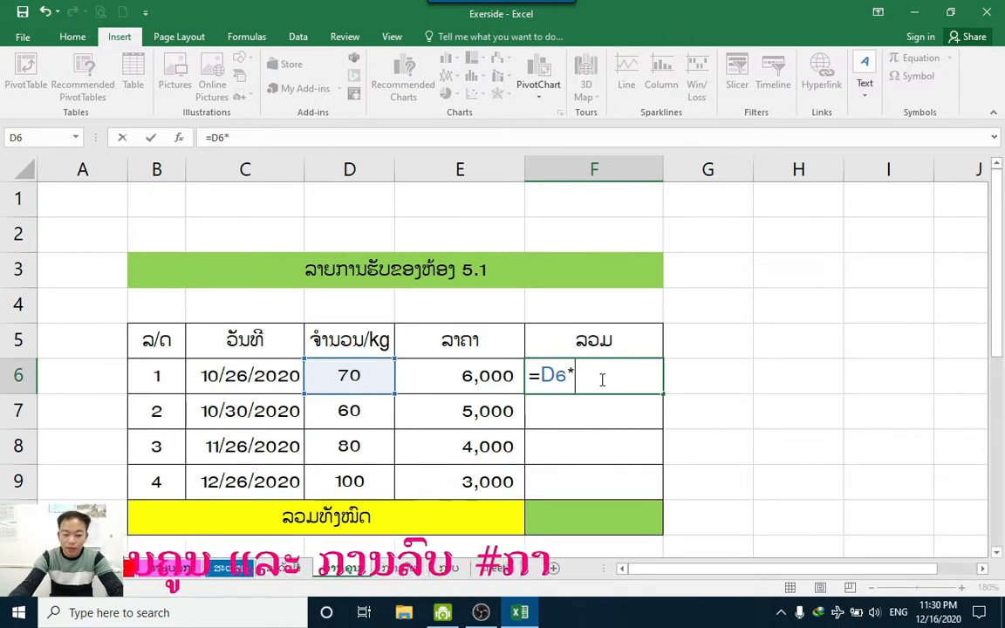
click(458, 374)
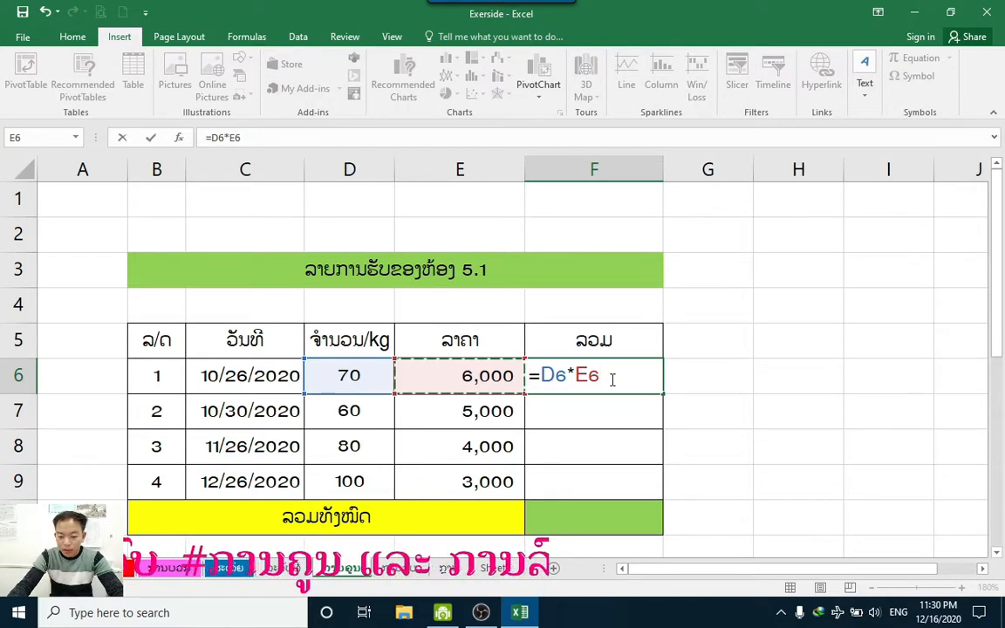
key(Return)
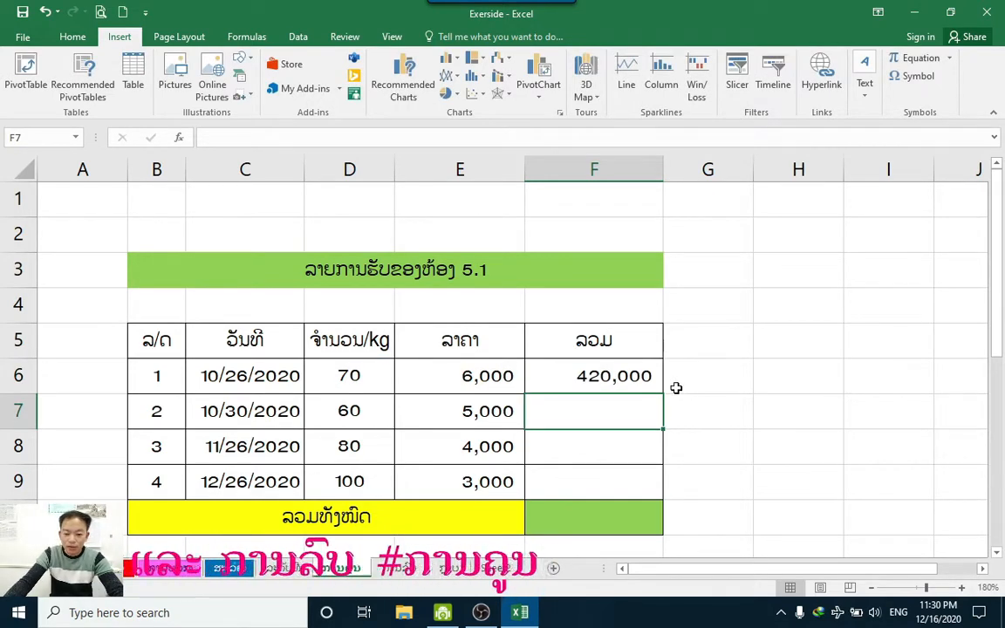
click(646, 377)
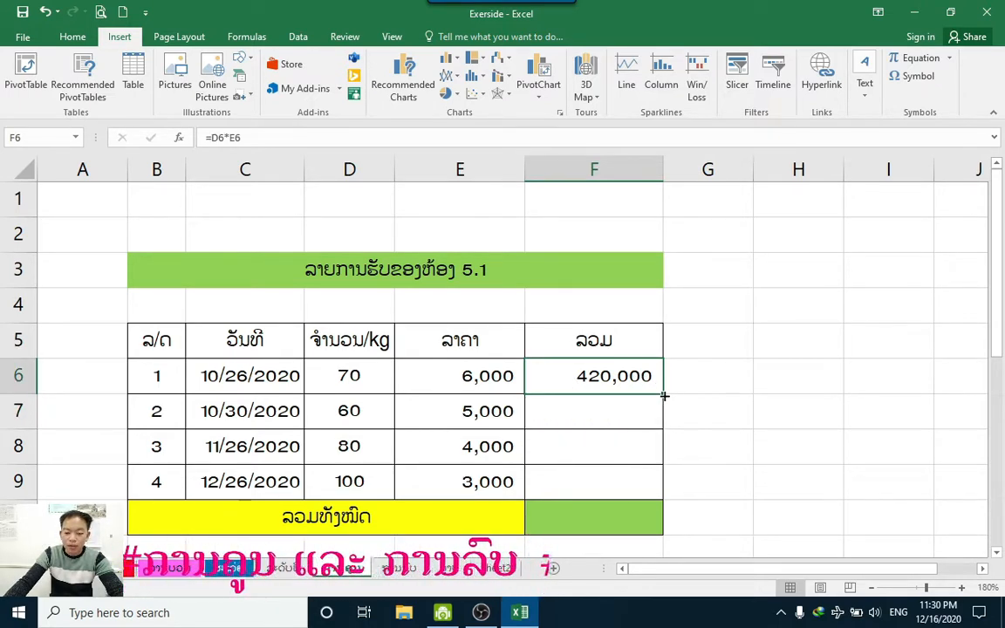
drag(664, 395, 657, 487)
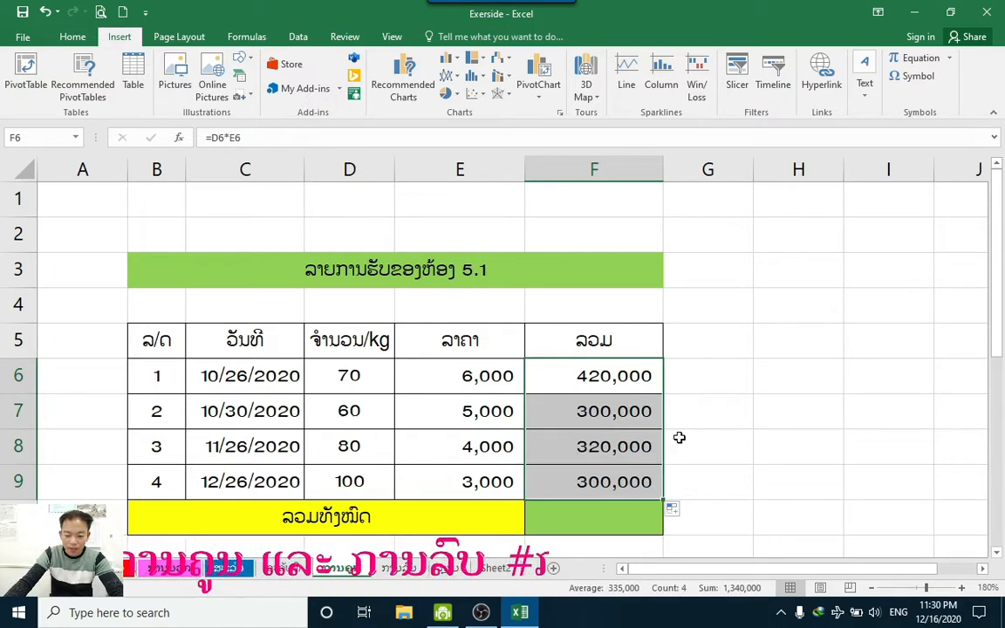
Step: Enter the grand total formula =F6+F7+F8+F9 in the green cell F10
scroll(684, 426, down, 1)
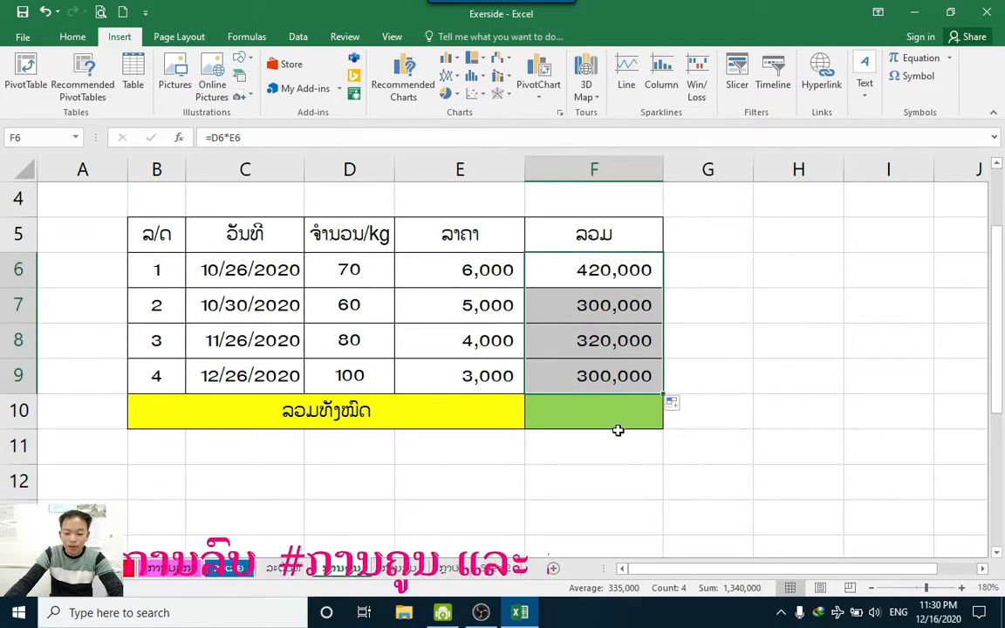
click(610, 408)
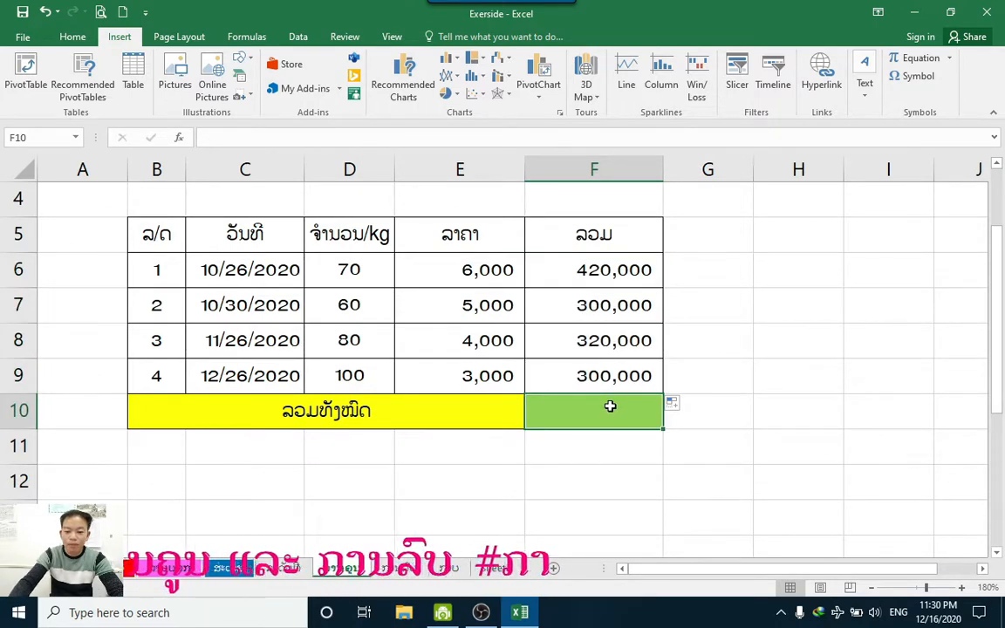
text(=)
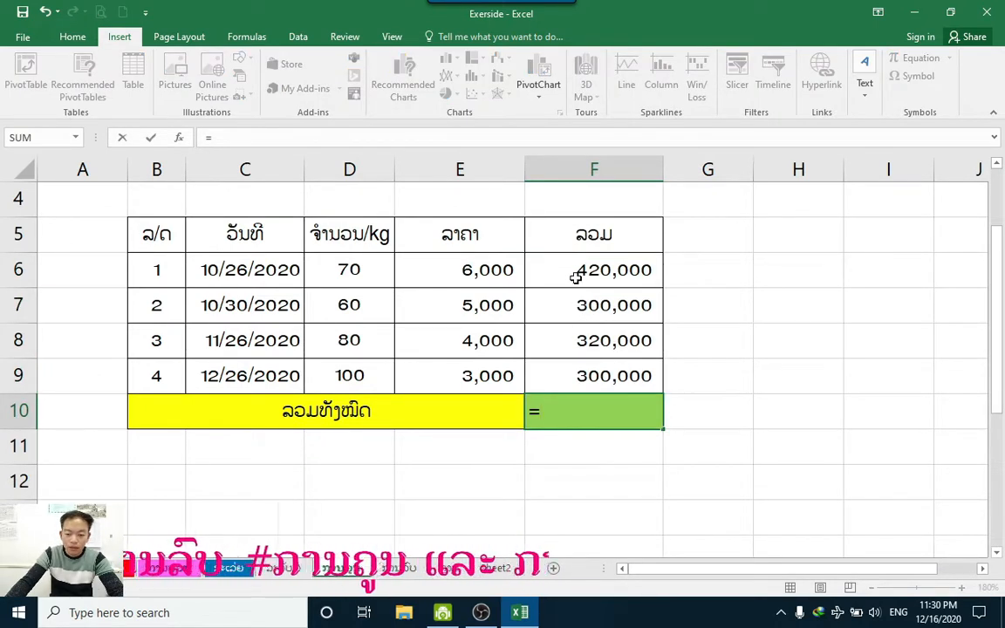
click(528, 272)
text(+)
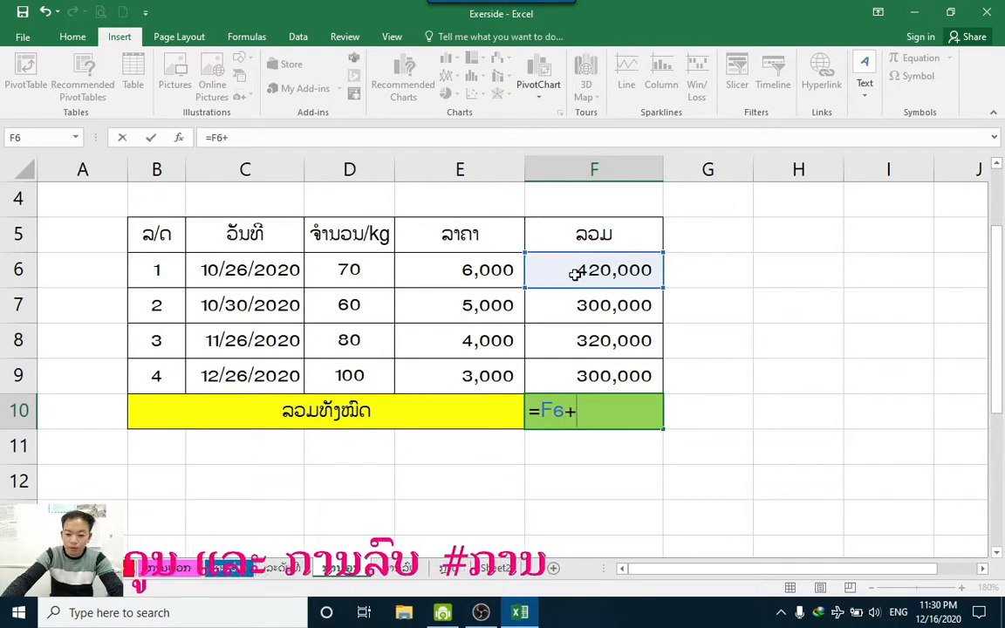
click(583, 308)
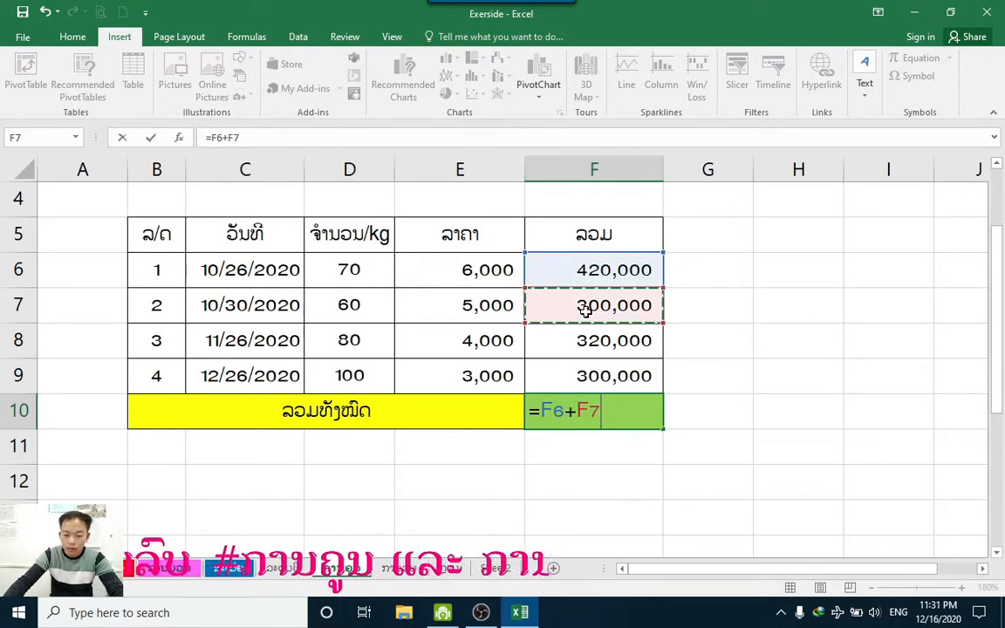
text(+)
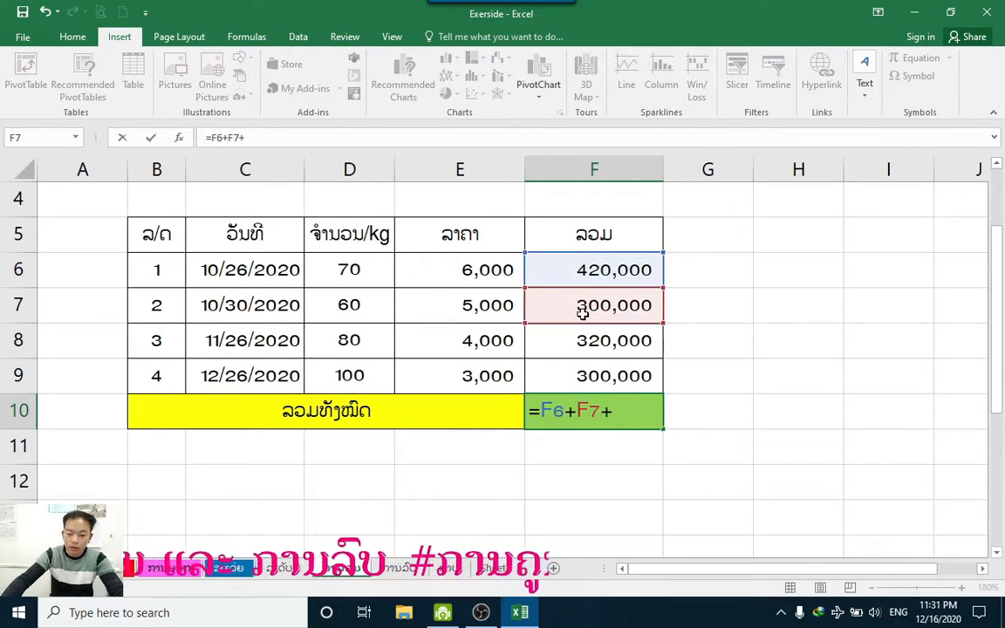
click(577, 342)
text(+)
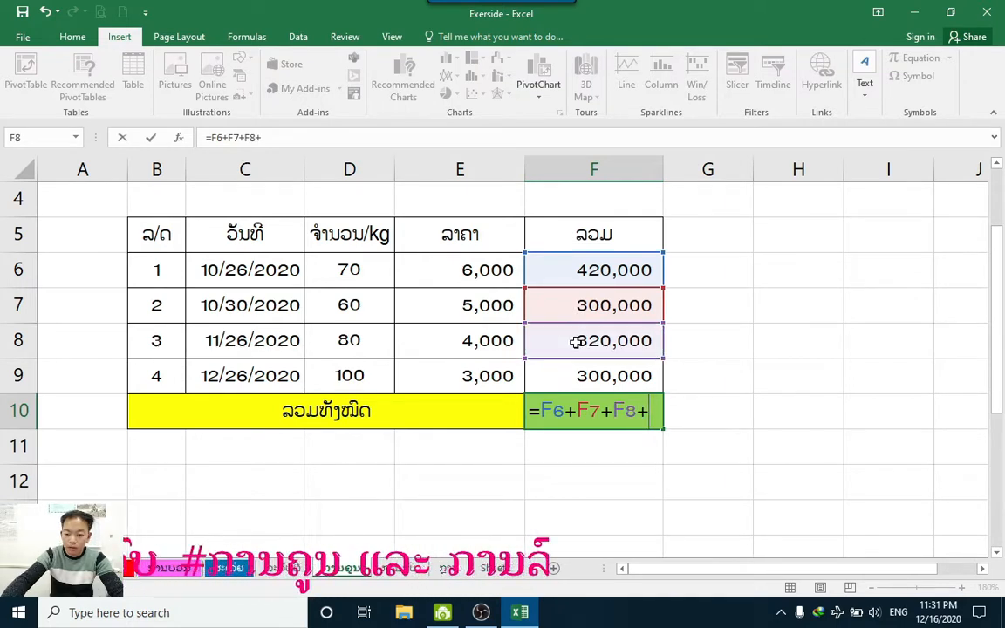
click(605, 376)
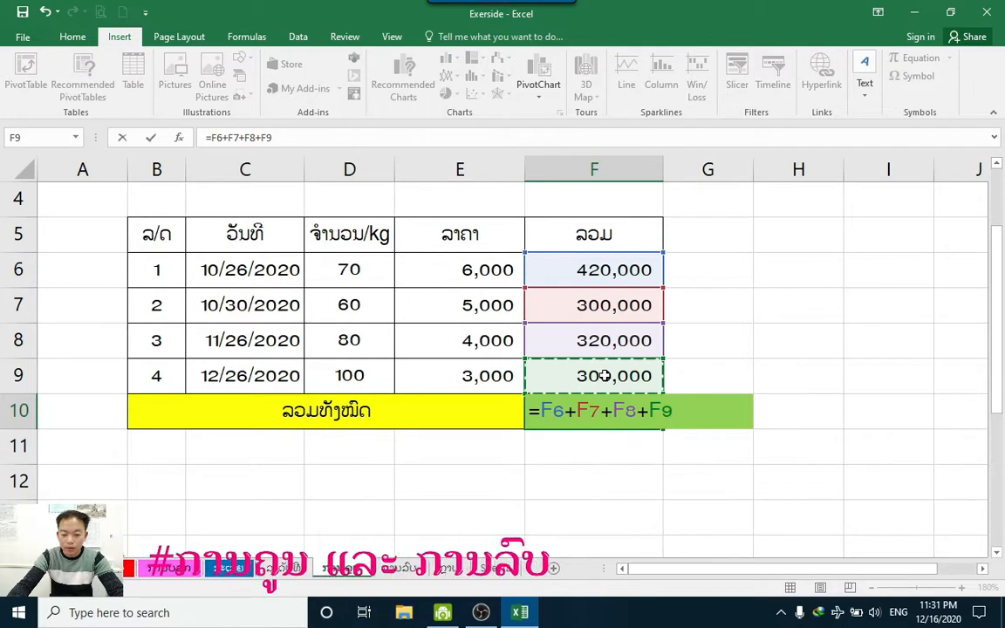
key(Return)
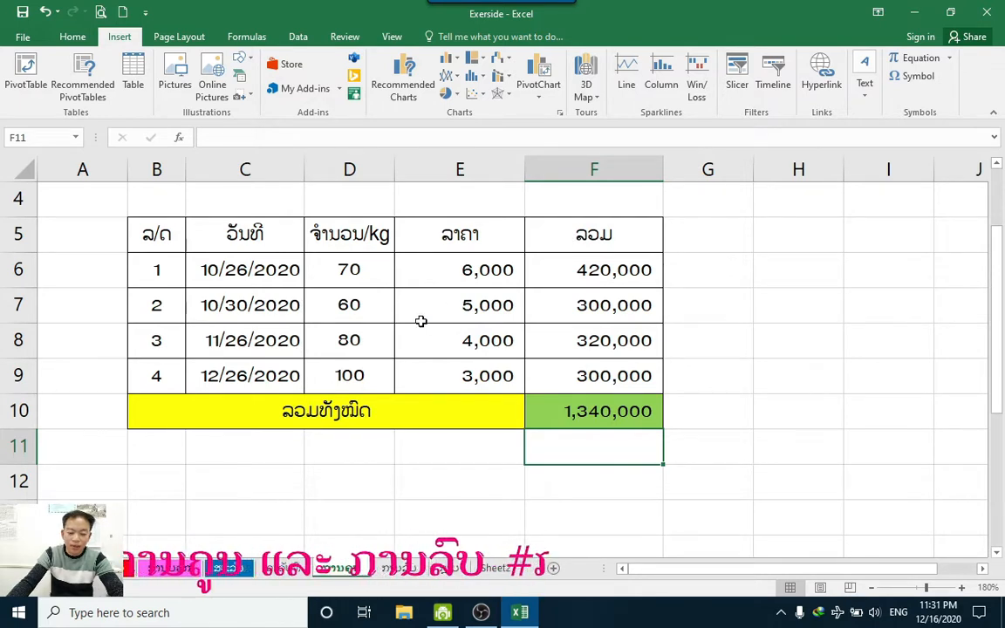
Step: Set the quantity of item 2 in cell D7 to 65
double_click(349, 306)
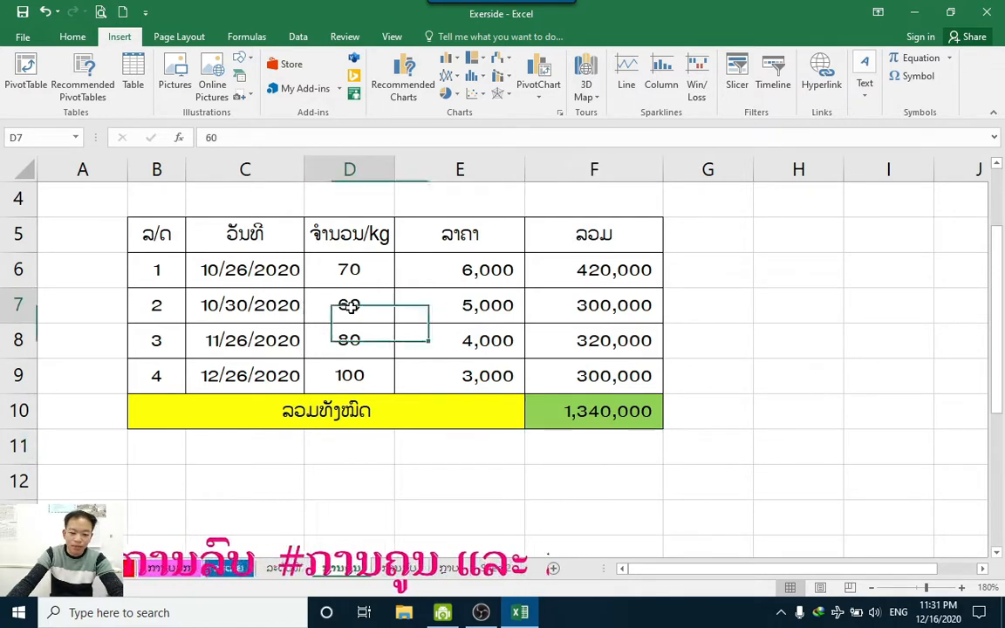
key(BackSpace)
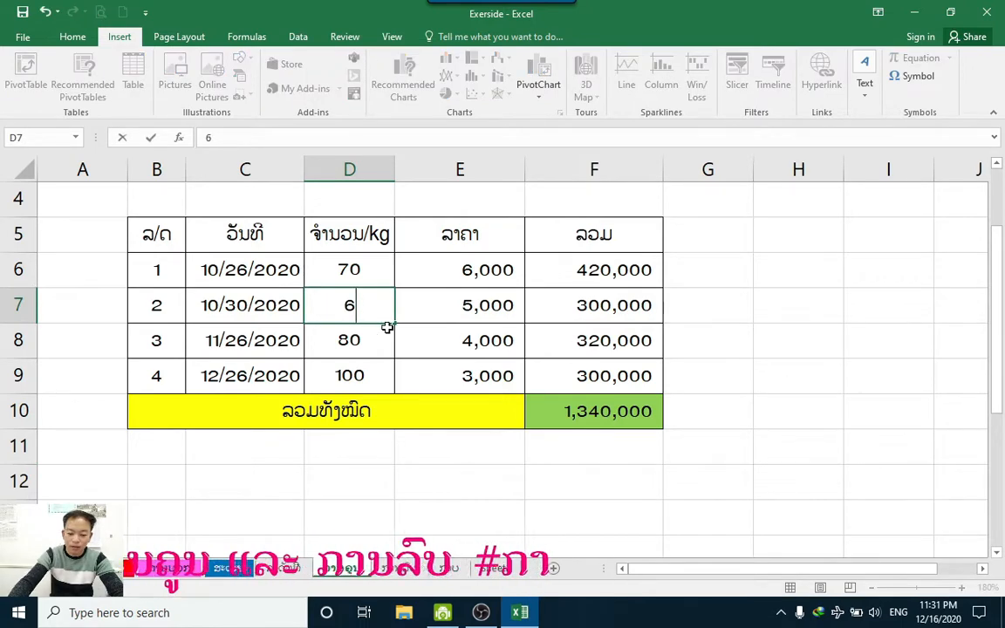
text(5)
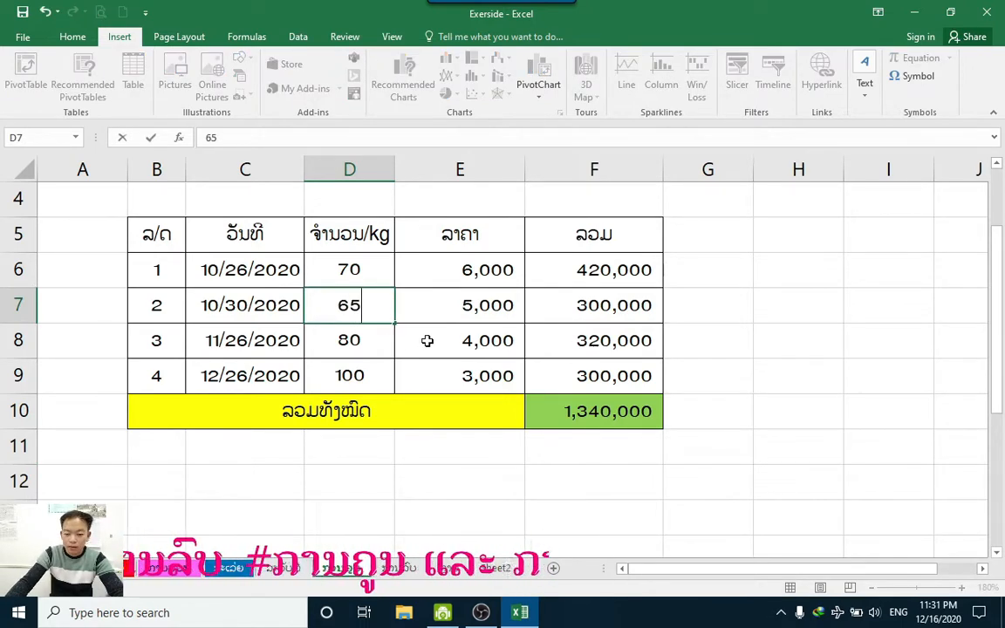
click(422, 340)
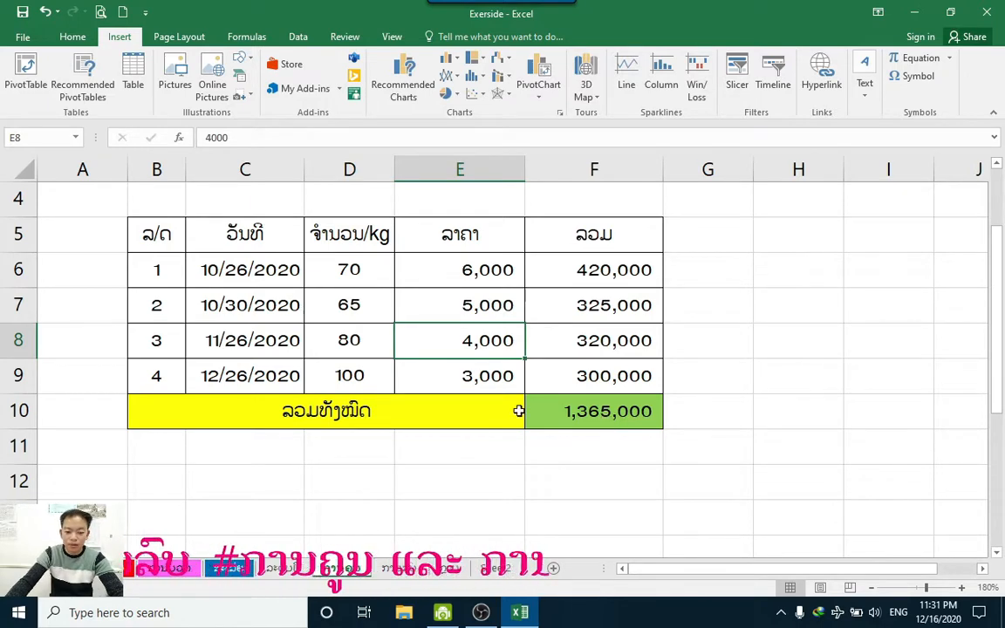
Step: Open the ການລົບ sheet and examine the item, quantity and price in the first row of its expense table
click(411, 572)
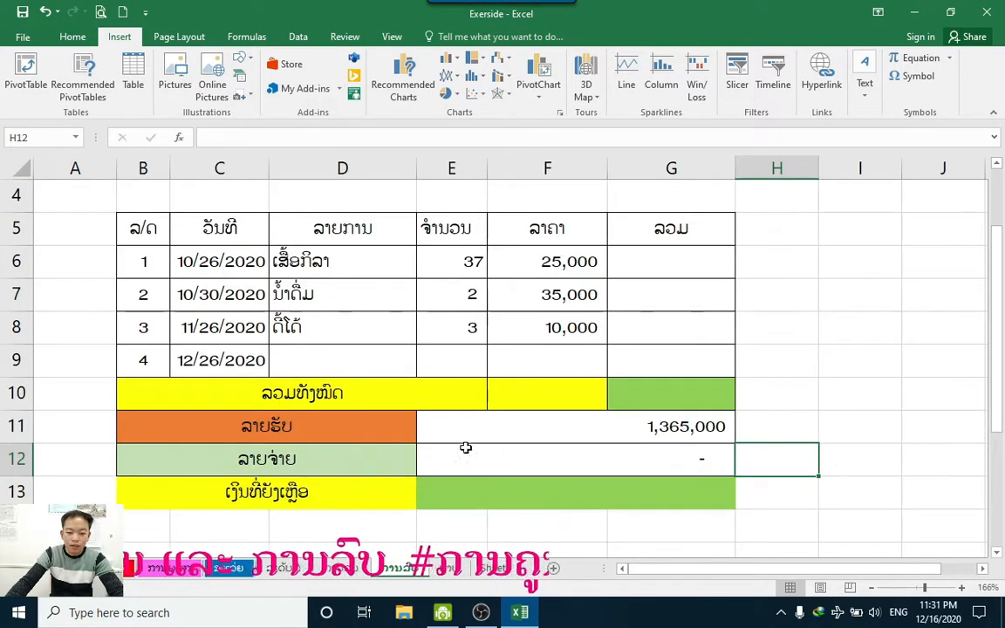
click(362, 260)
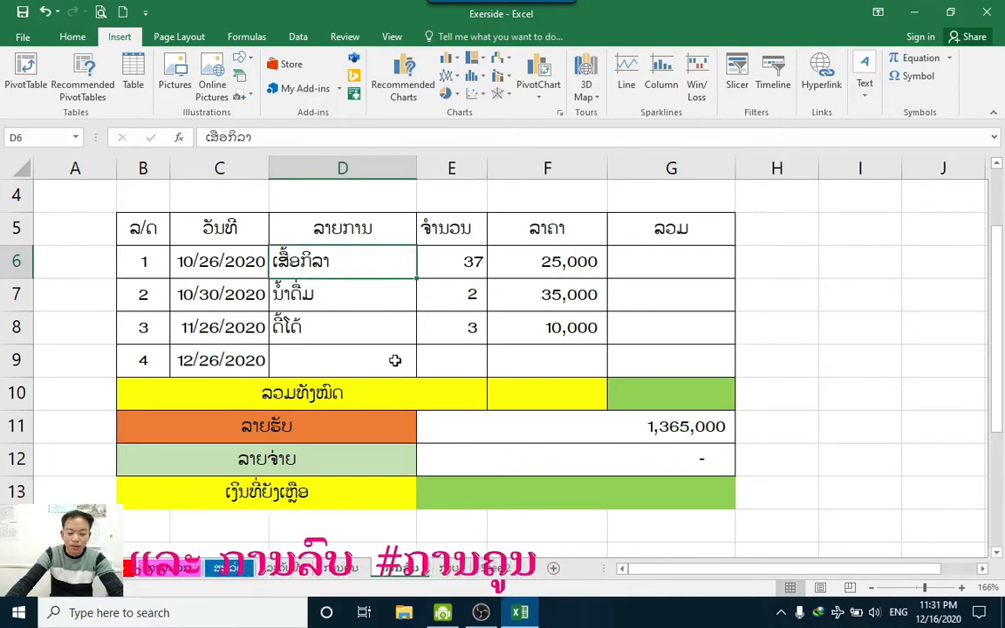
scroll(387, 374, up, 1)
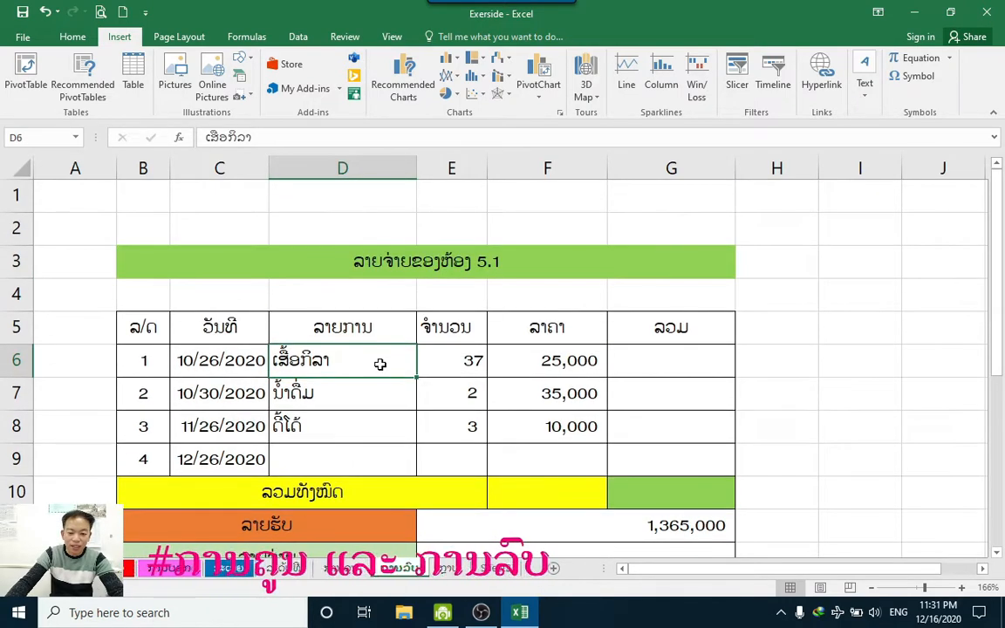
scroll(381, 362, down, 1)
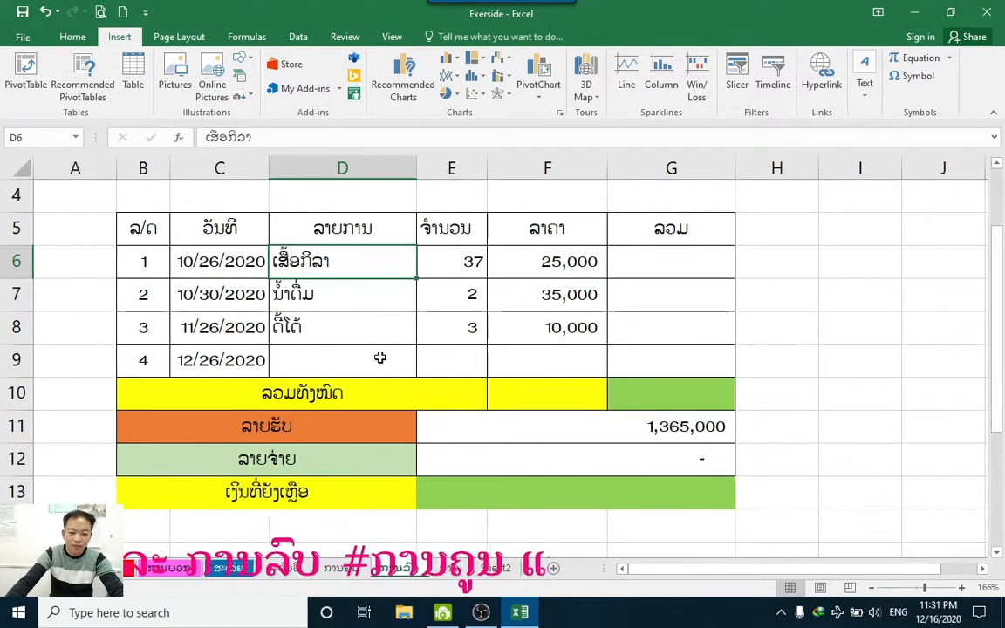
click(524, 260)
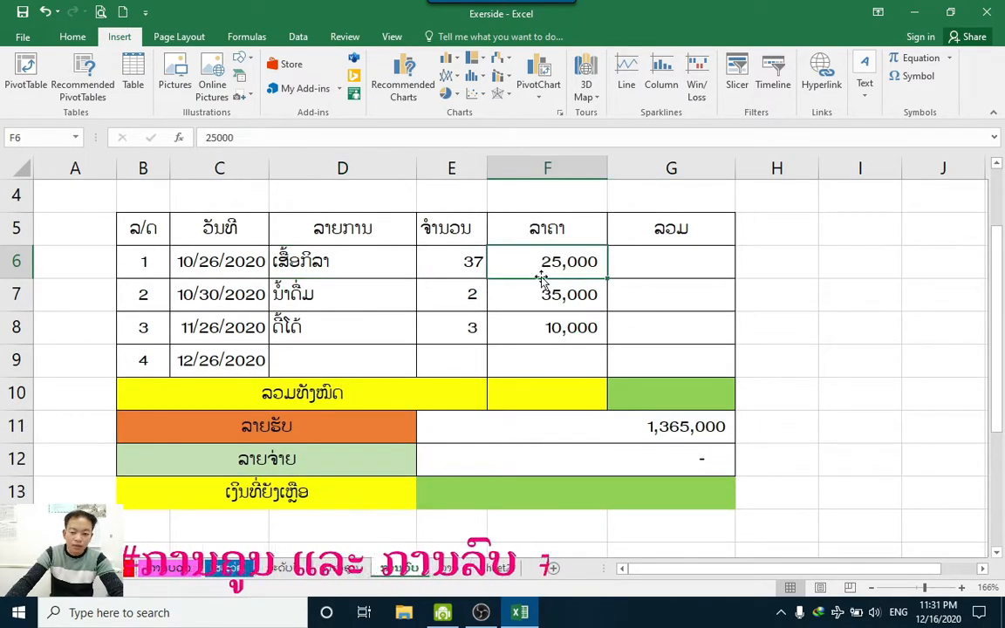
click(468, 262)
click(522, 260)
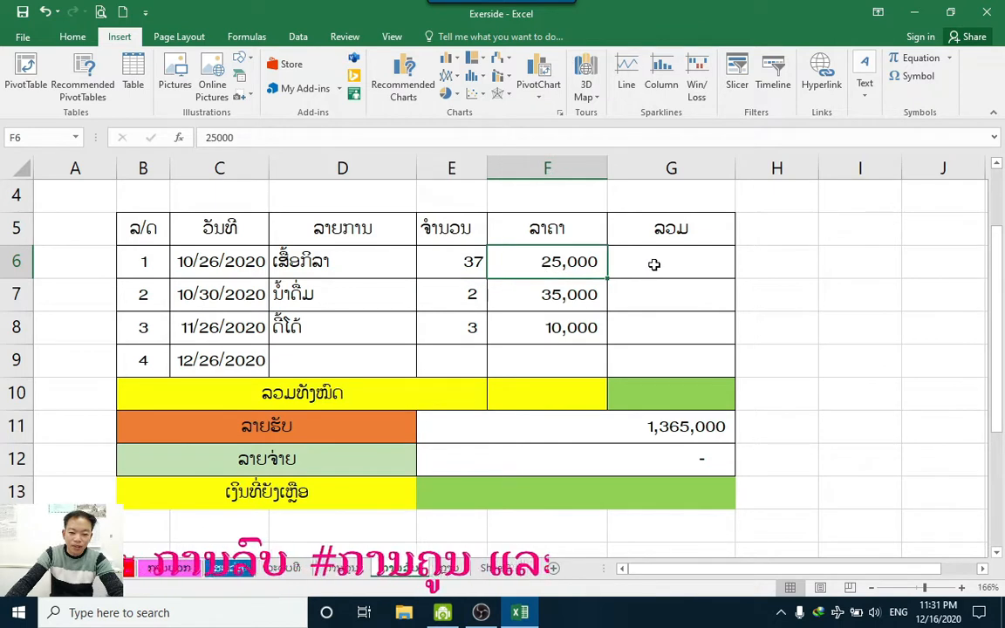
Step: Enter the quantity-times-price formula =E6*F6 in G6 and fill it down through G9
click(653, 262)
text(=)
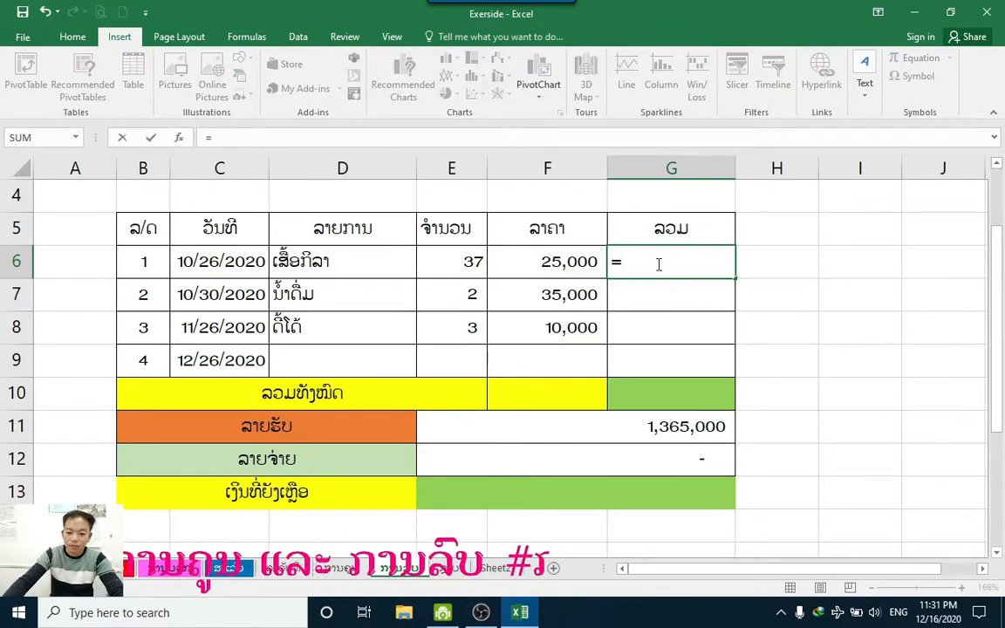
click(471, 262)
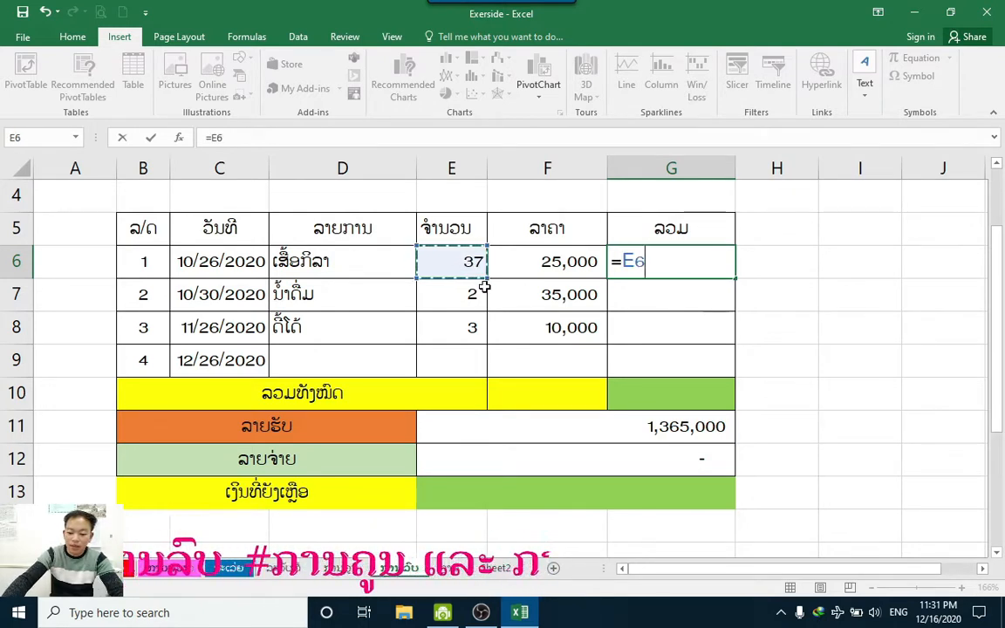
text(*)
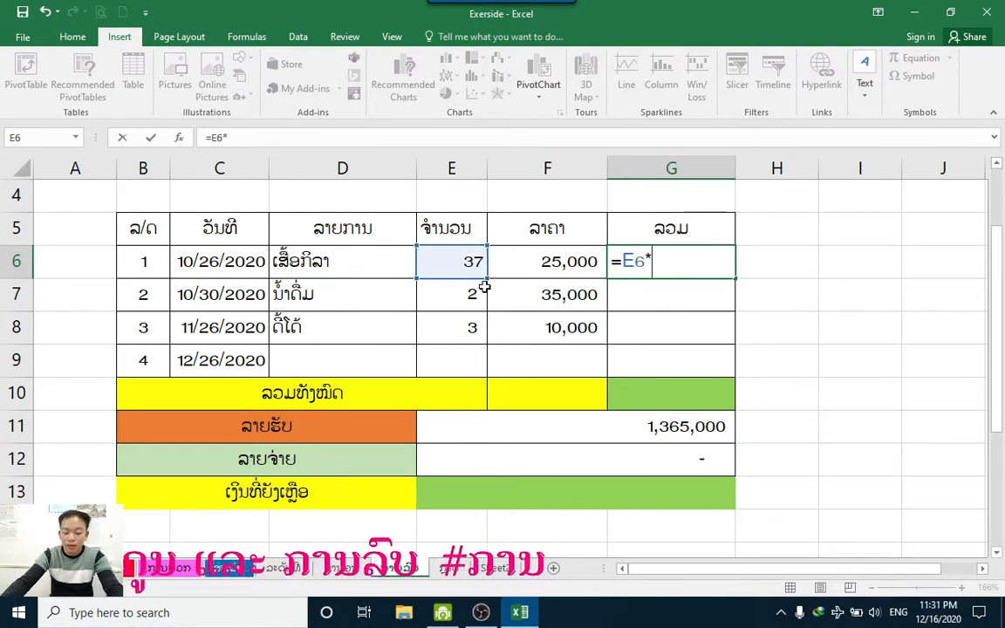
click(553, 266)
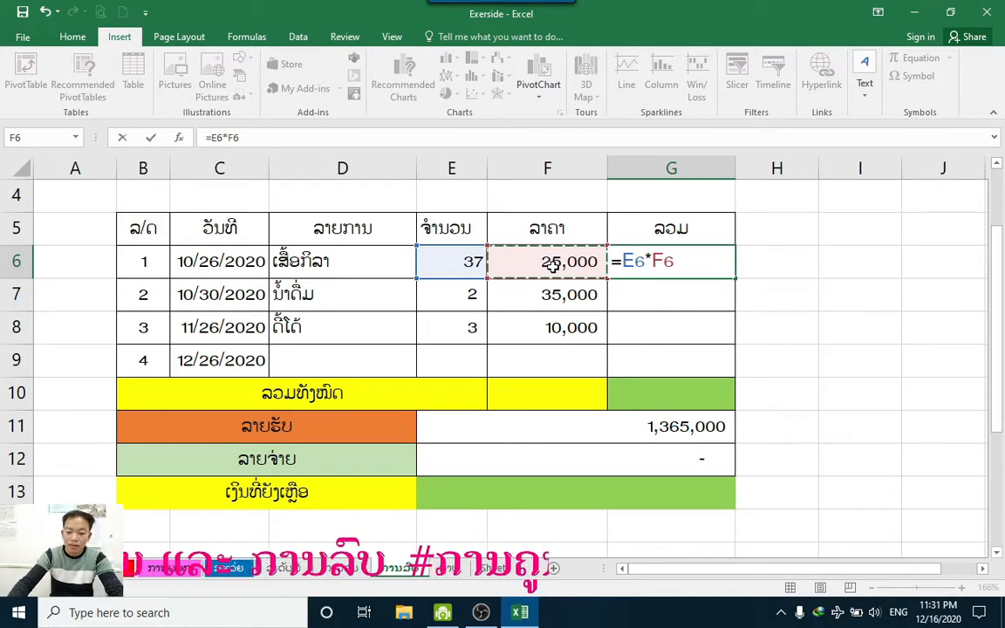
key(Return)
click(671, 261)
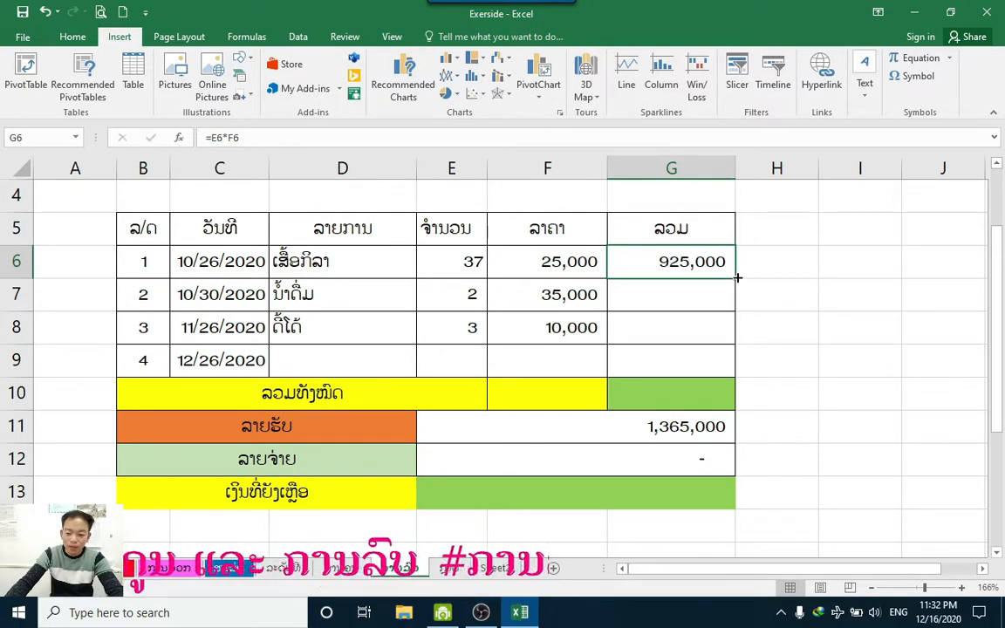
drag(736, 287, 740, 364)
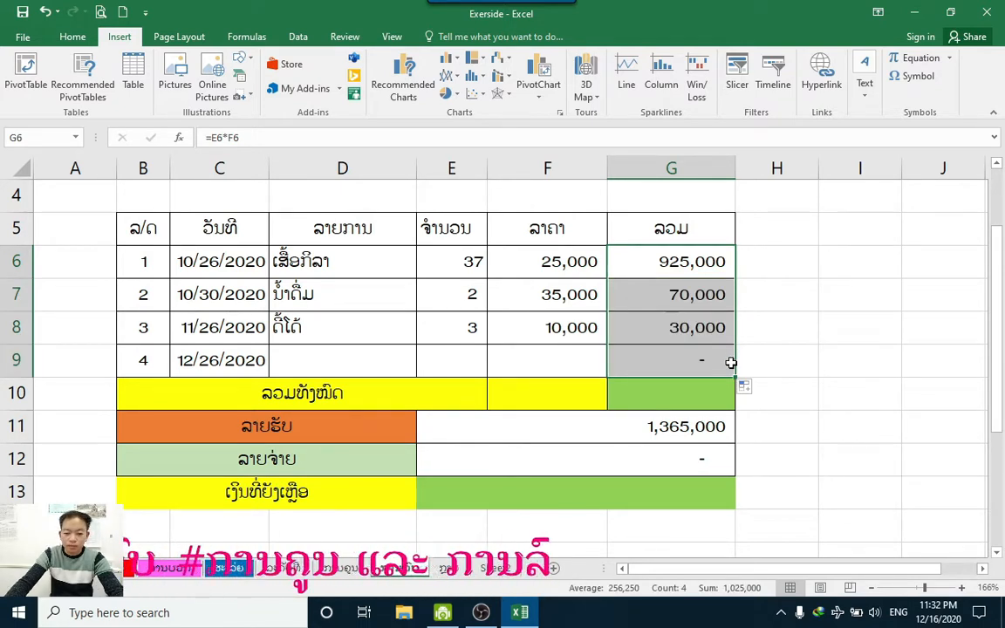
Step: Enter the total expense formula =SUM(G6:G9) in the green cell G10
click(702, 401)
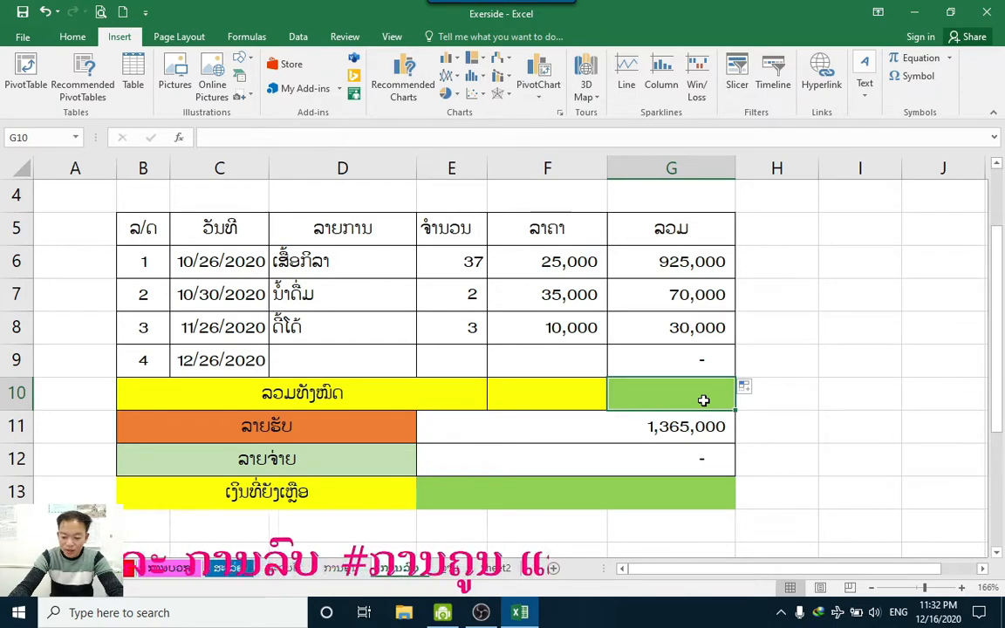
text(=)
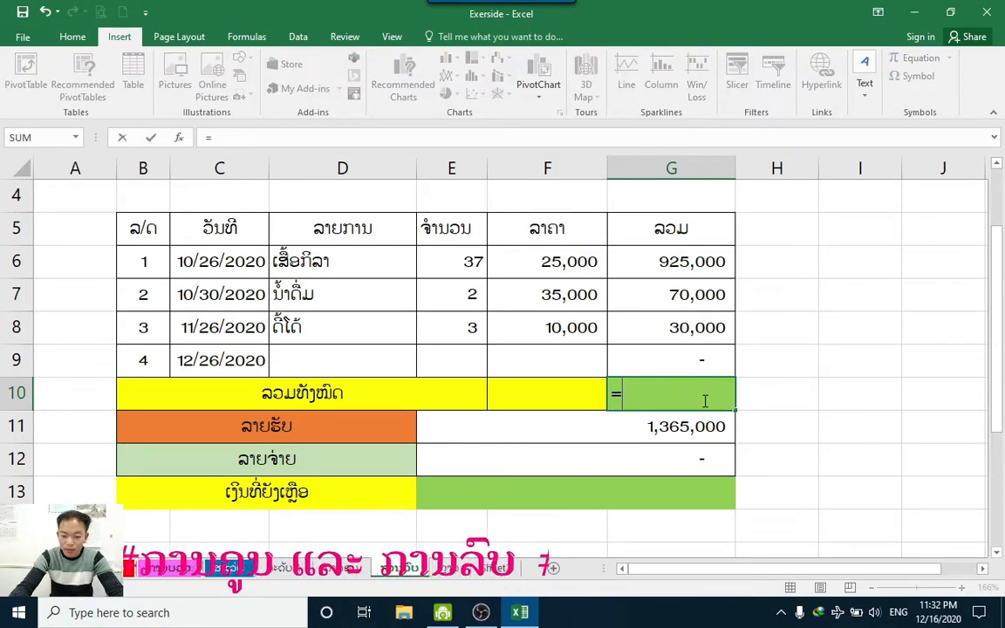
text(s)
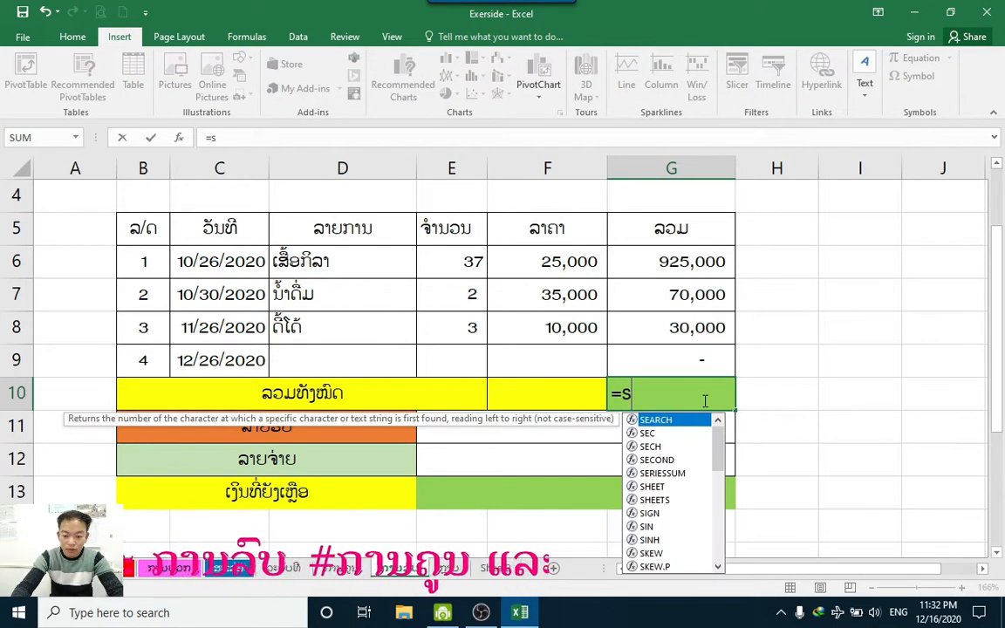
text(um)
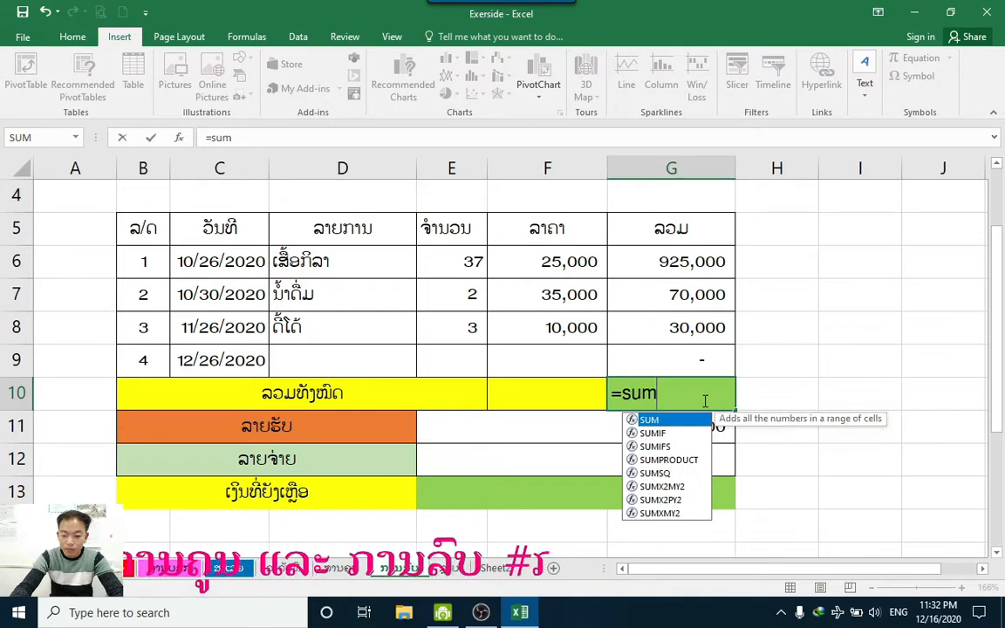
text(()
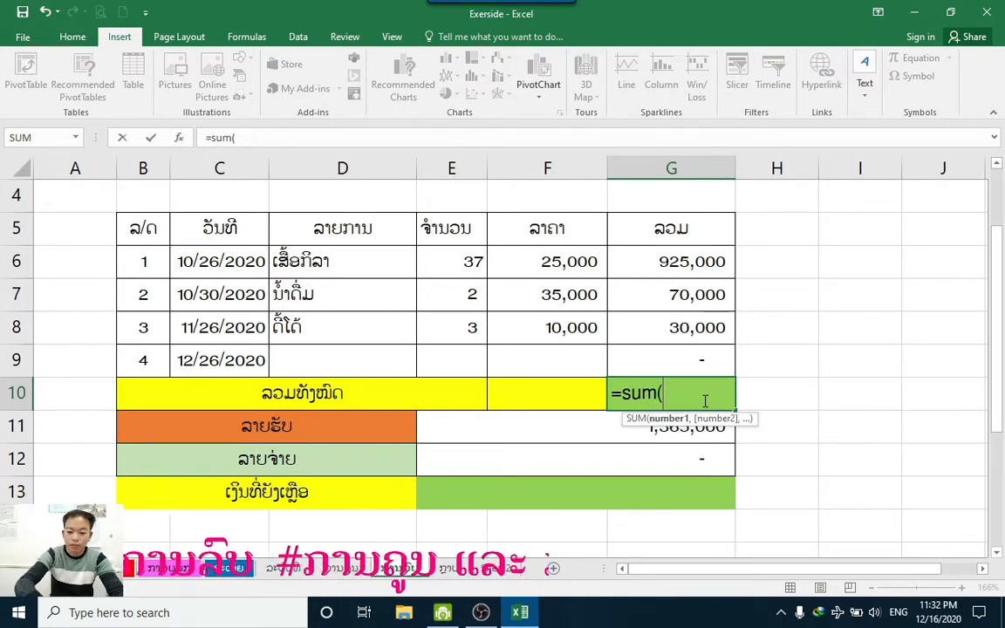
click(675, 260)
drag(674, 260, 690, 349)
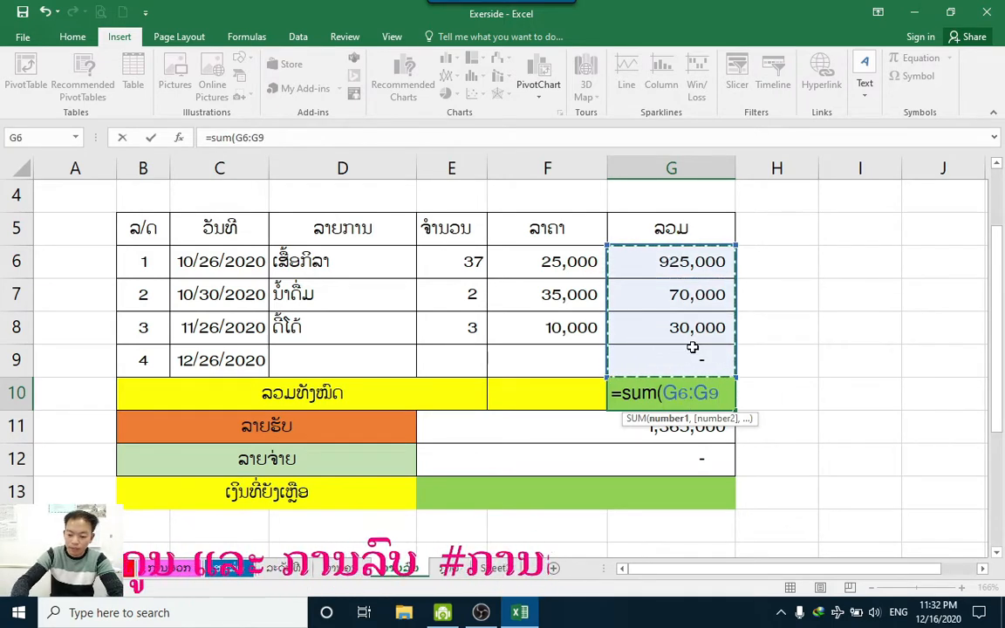
text())
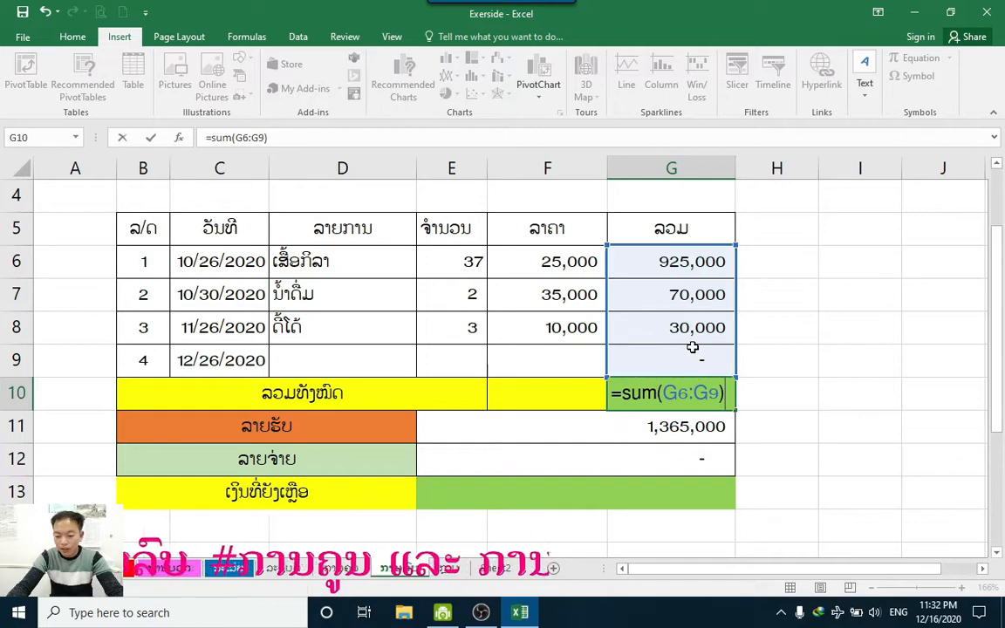
key(Return)
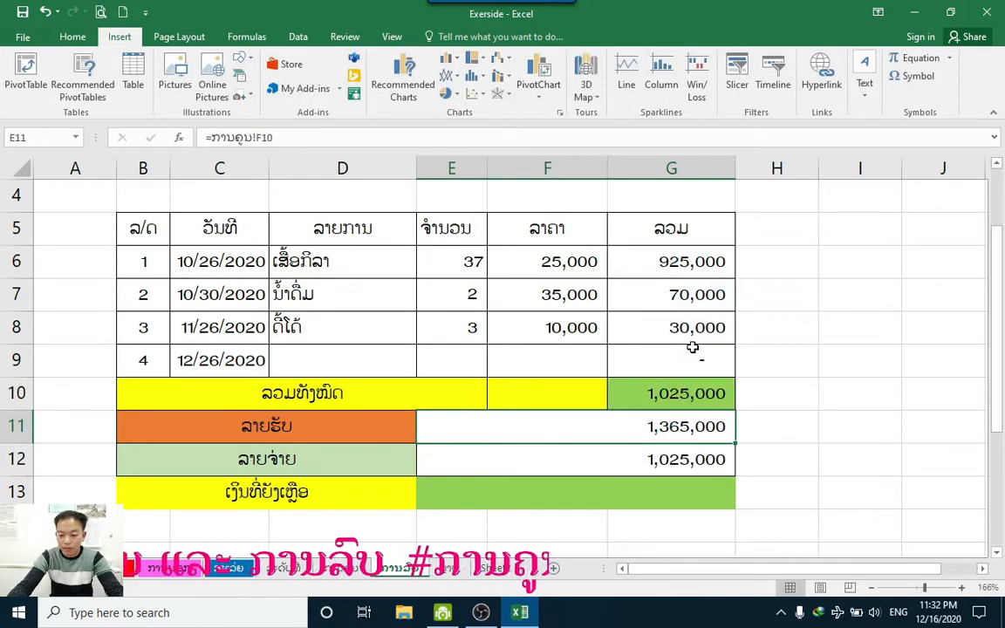
click(690, 398)
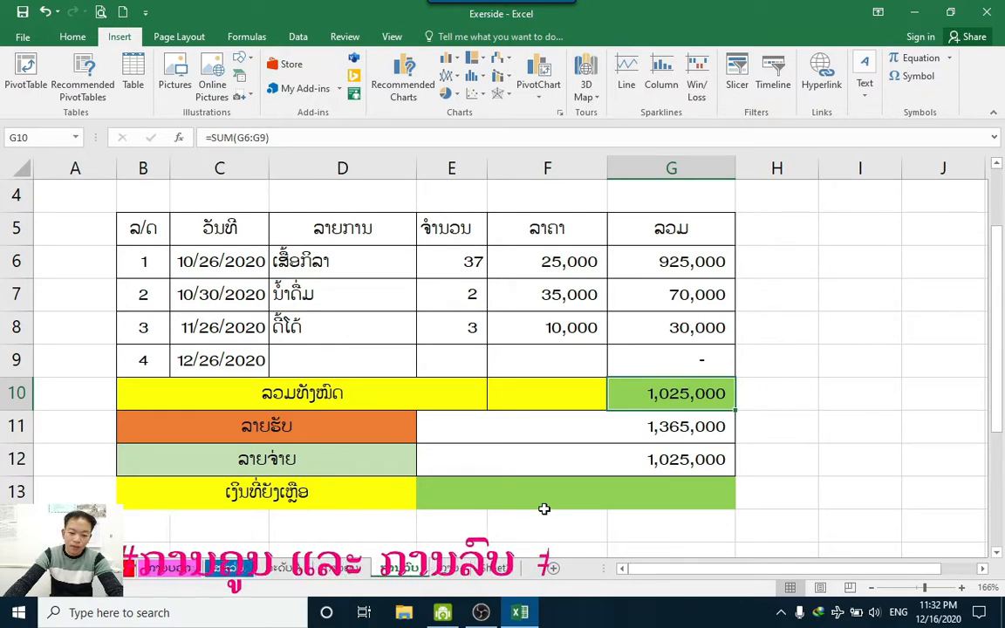
Step: Calculate the remaining money in the green cell E13 by subtracting expenses from income with =E11-E12
click(566, 419)
click(559, 464)
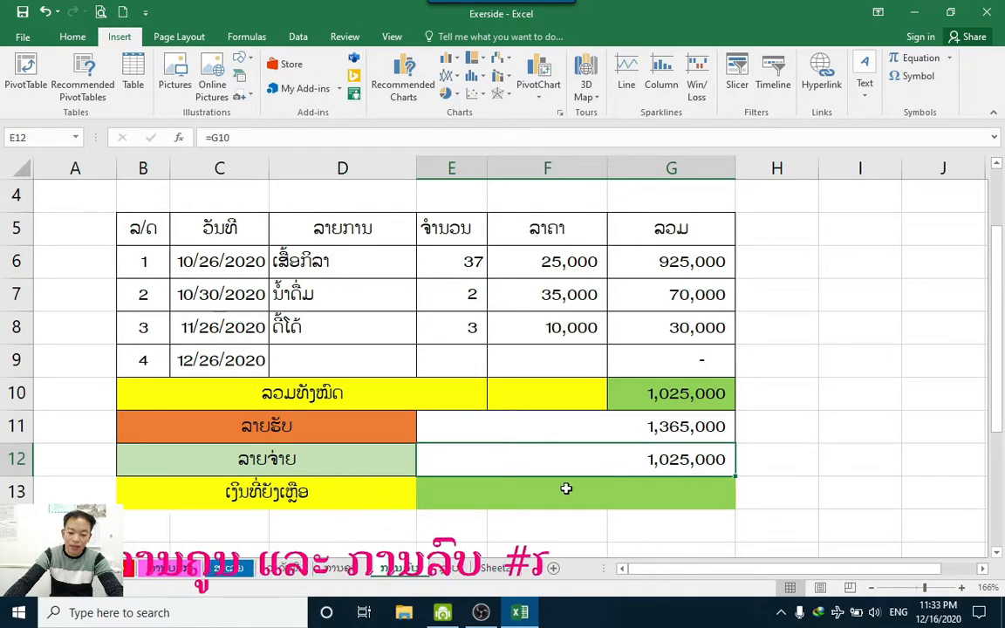
click(567, 493)
text(=)
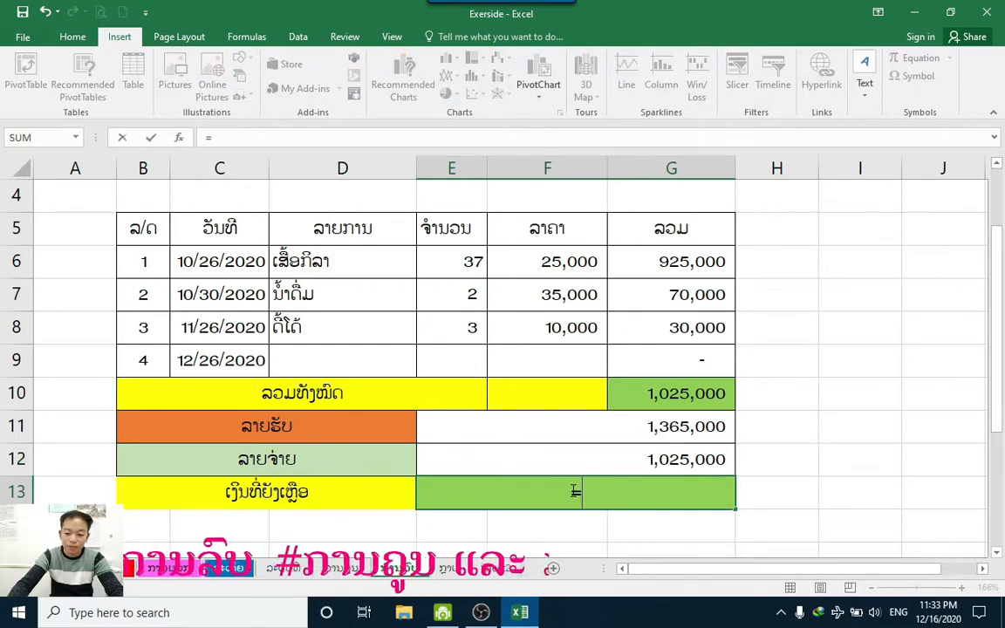
click(572, 429)
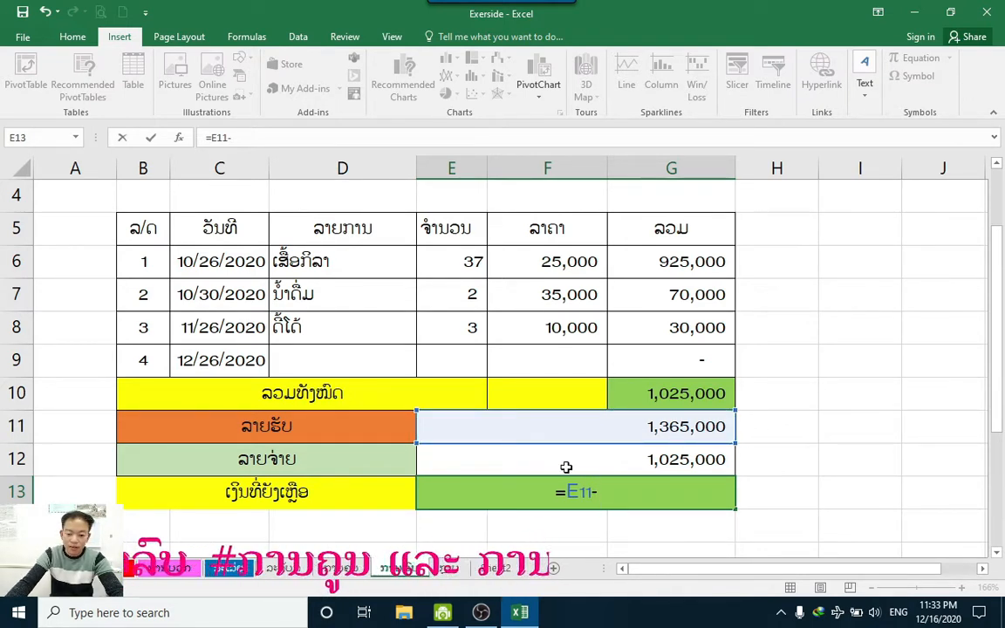
click(566, 468)
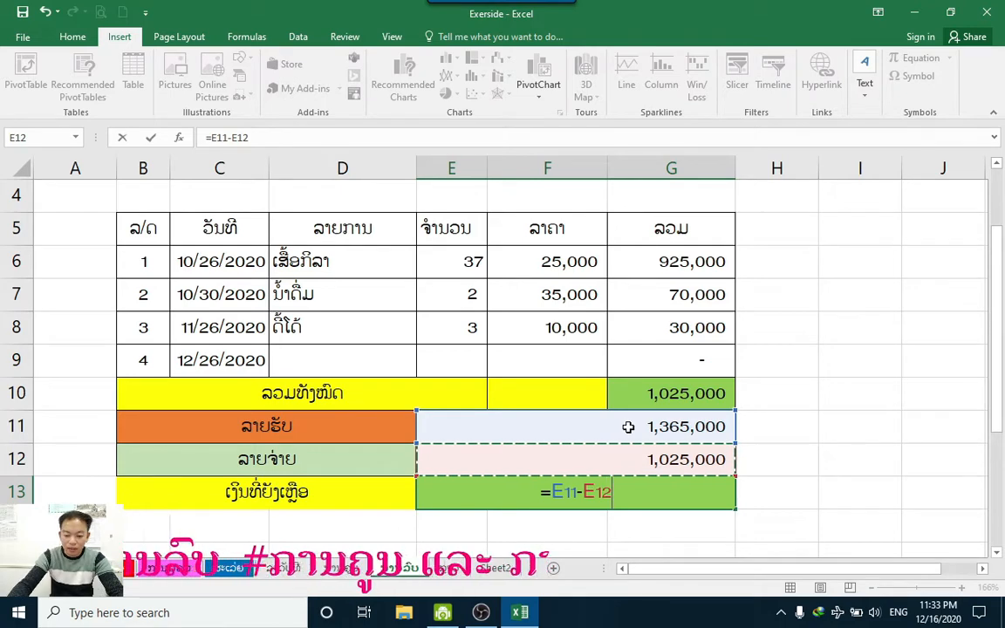
key(Return)
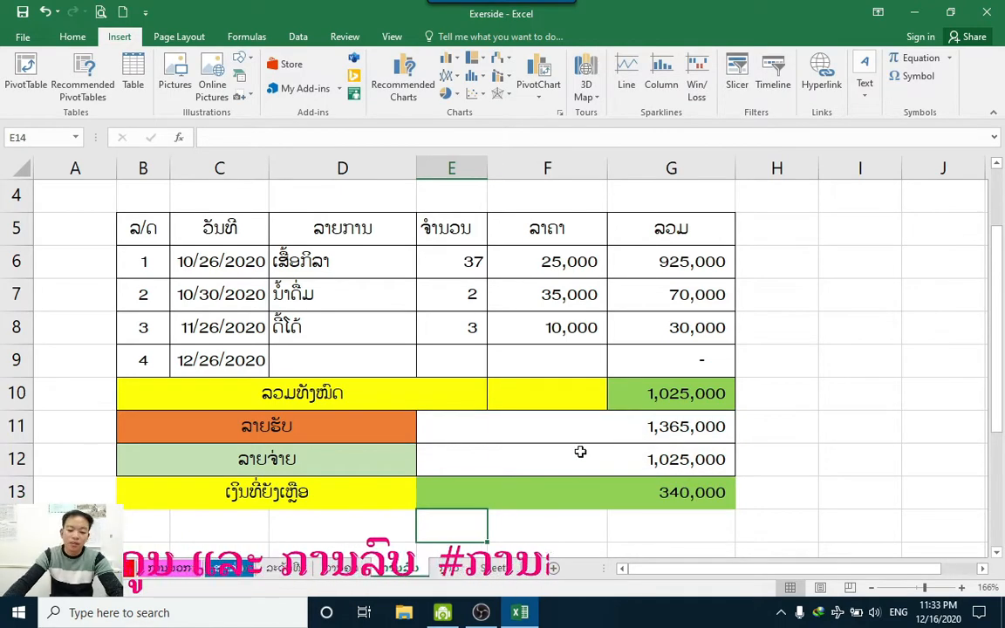
click(711, 495)
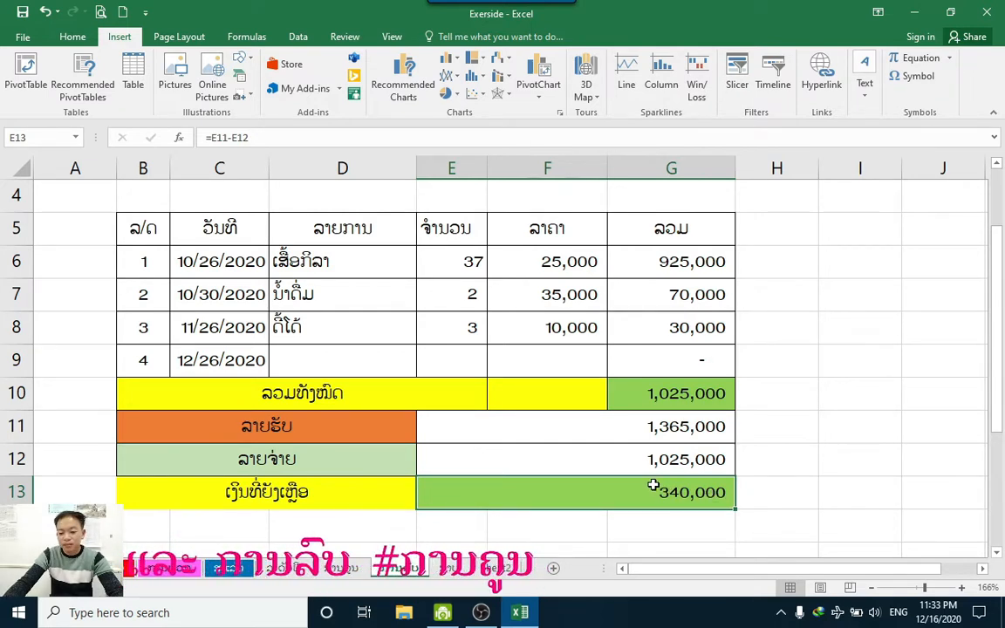
Step: Review the income and expense amounts in E11 and E12 and clear the remaining-money formula from E13
click(594, 430)
click(572, 460)
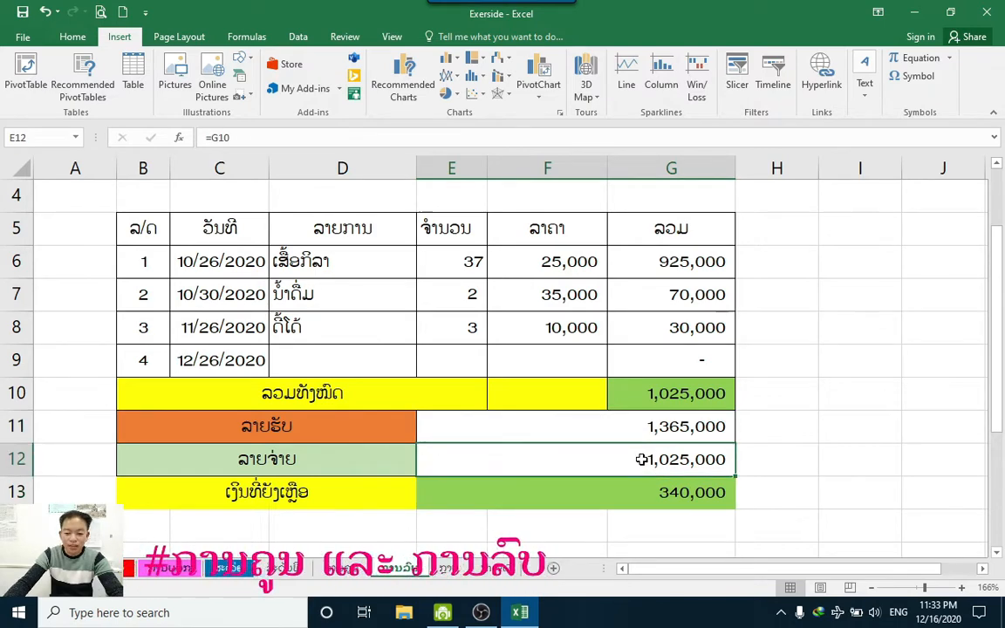
click(642, 430)
click(654, 461)
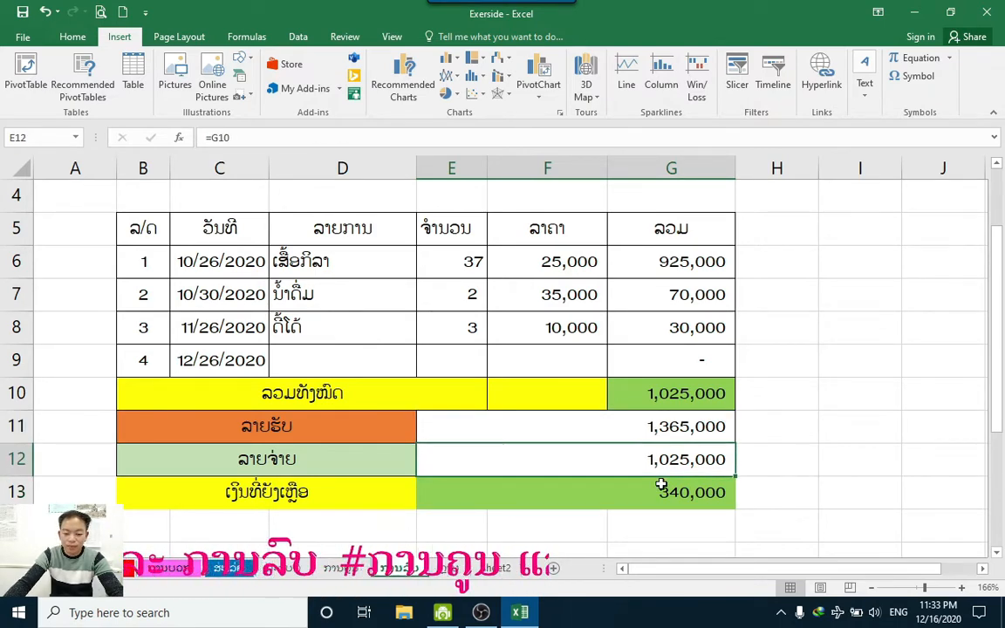
click(664, 494)
key(BackSpace)
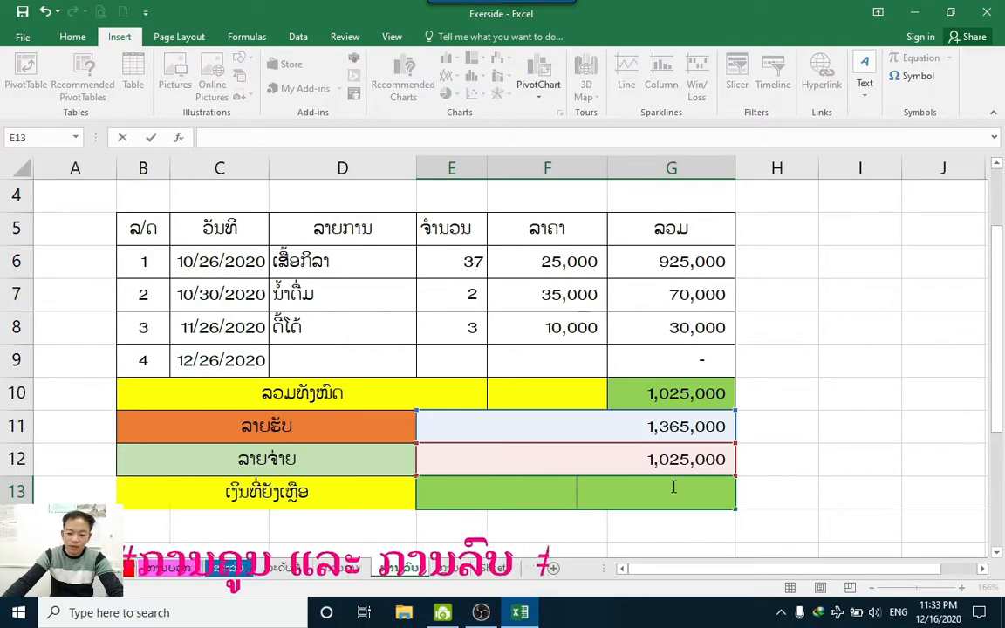
click(776, 478)
Step: Enter the formula =E11-E12 in the empty green cell E13 for the remaining money
click(658, 490)
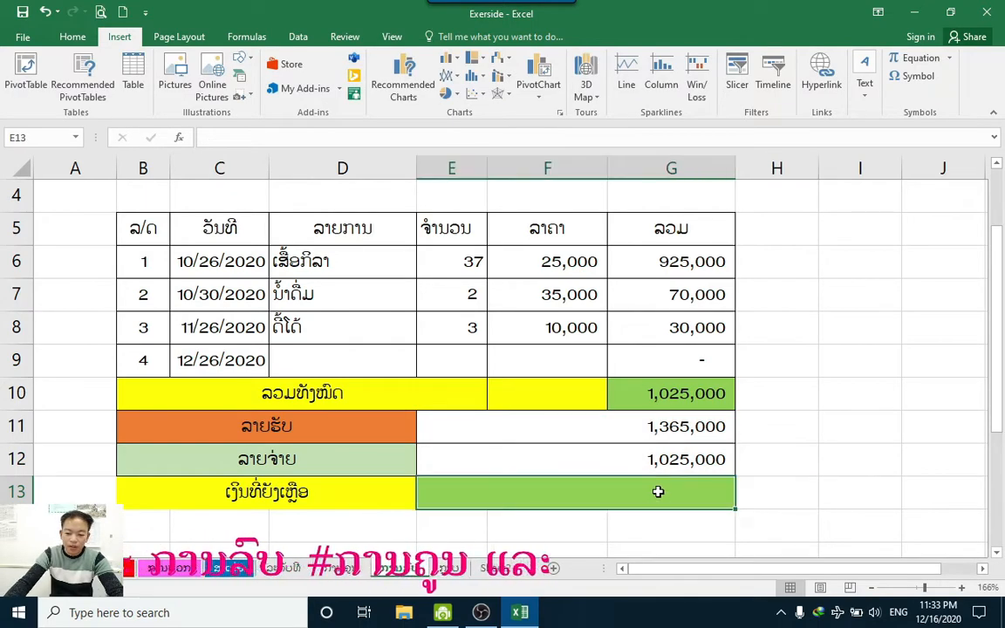
text(=)
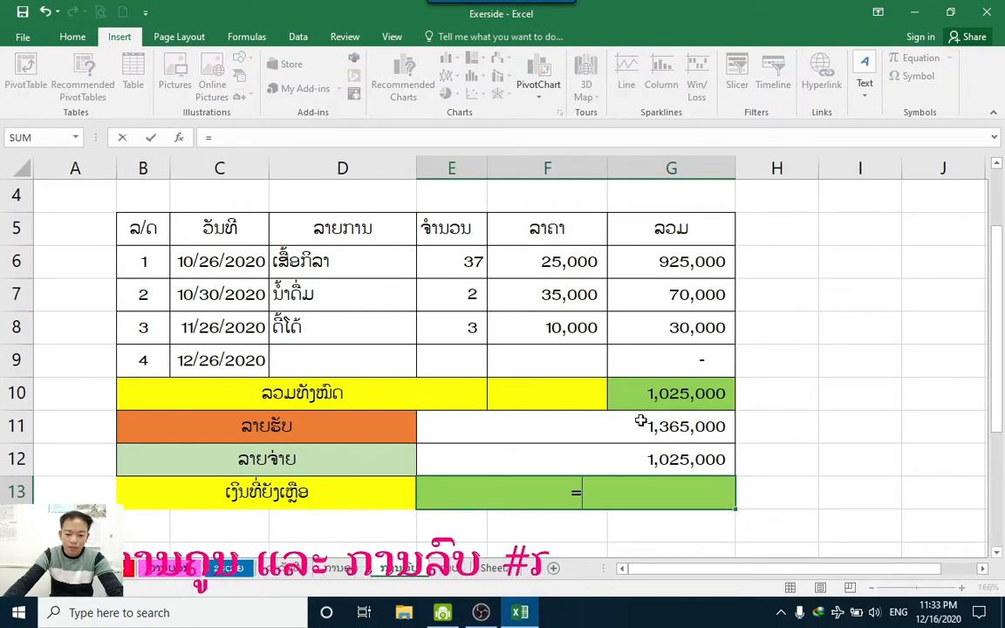
click(637, 429)
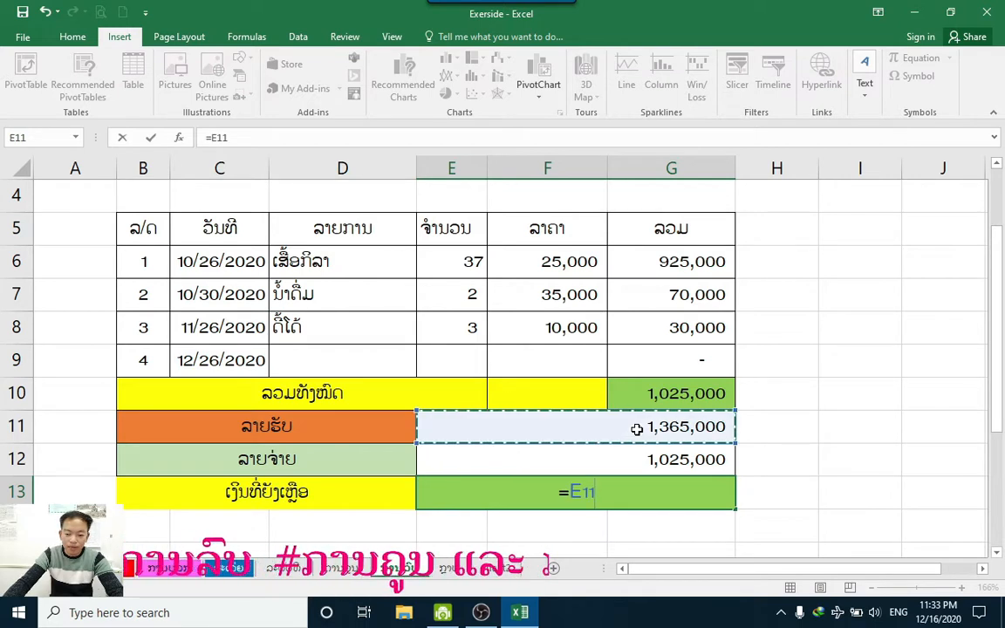
text(-)
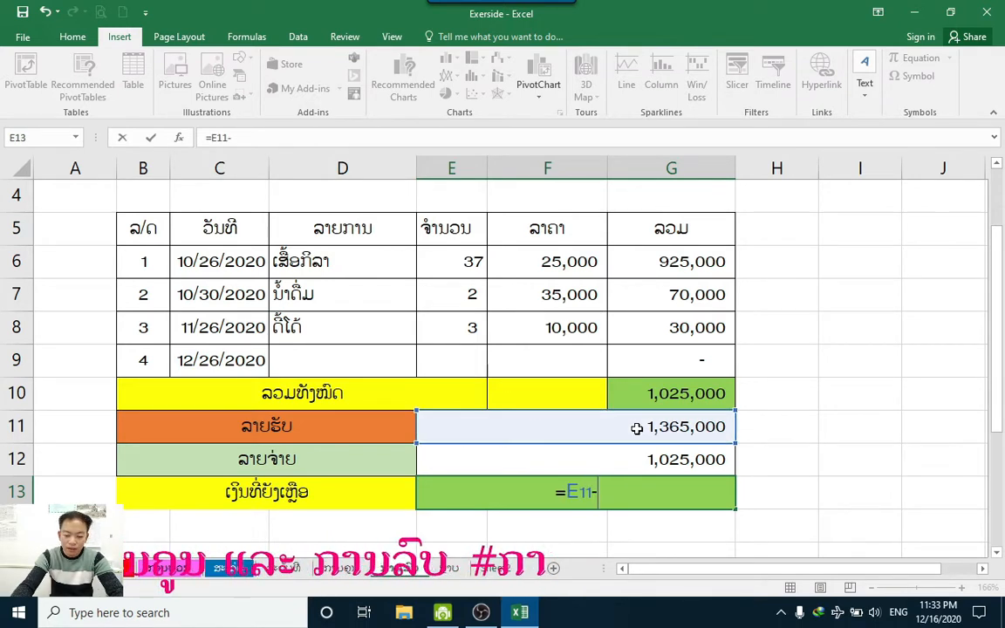
click(653, 455)
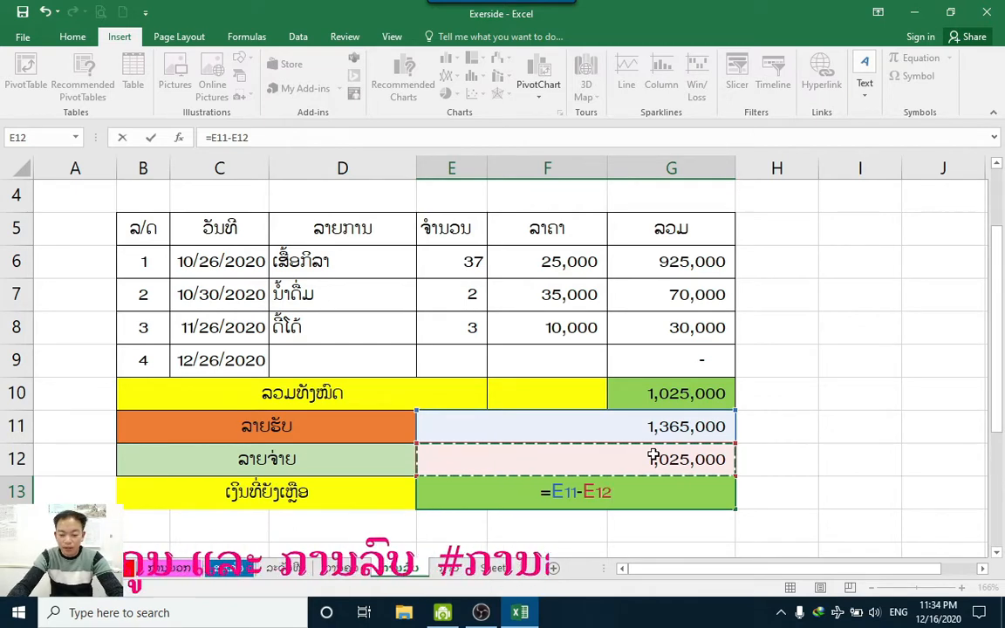
key(Return)
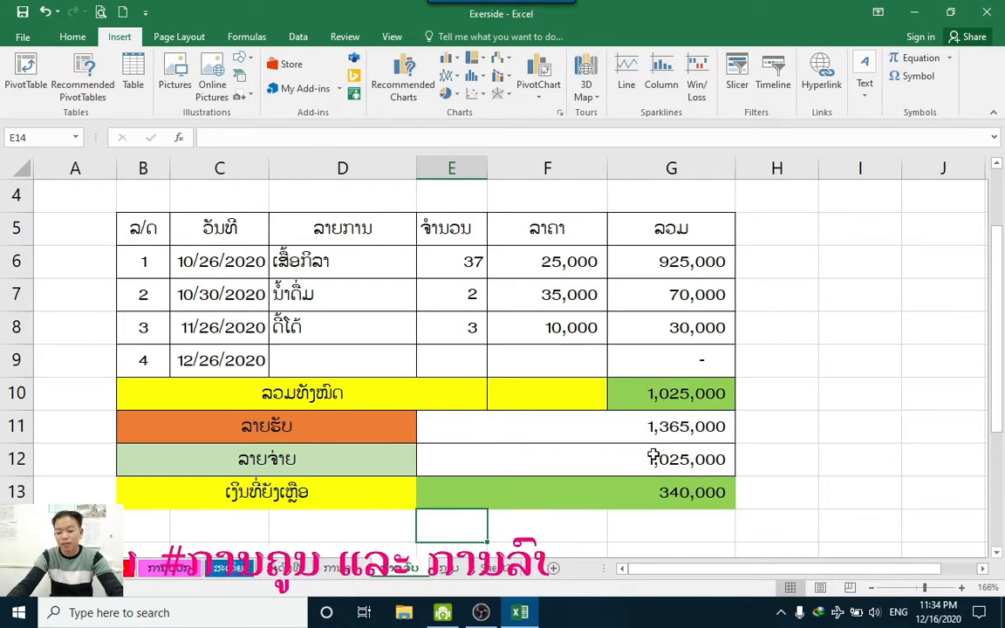
click(634, 495)
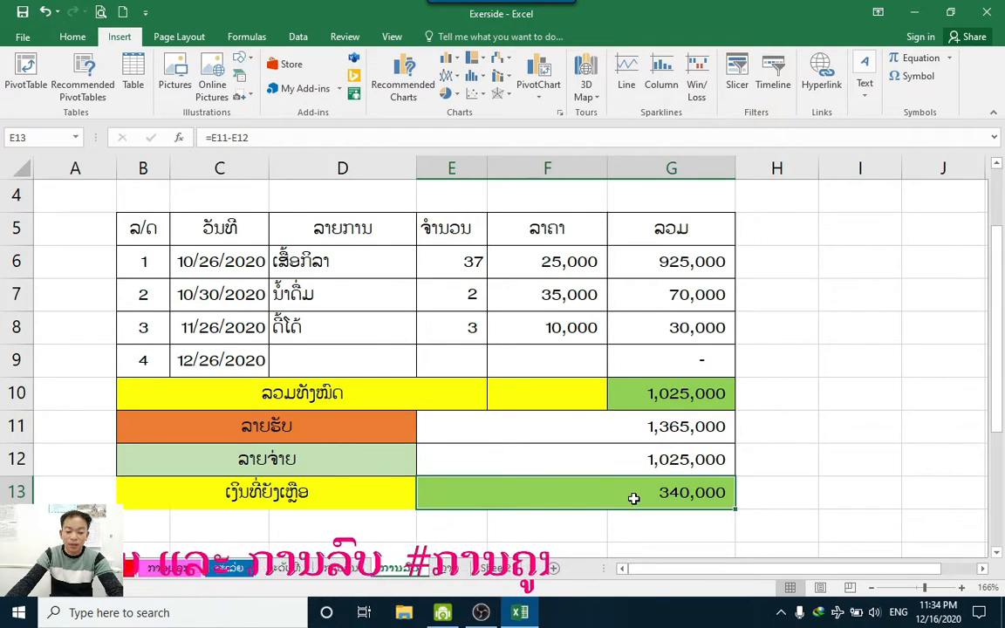